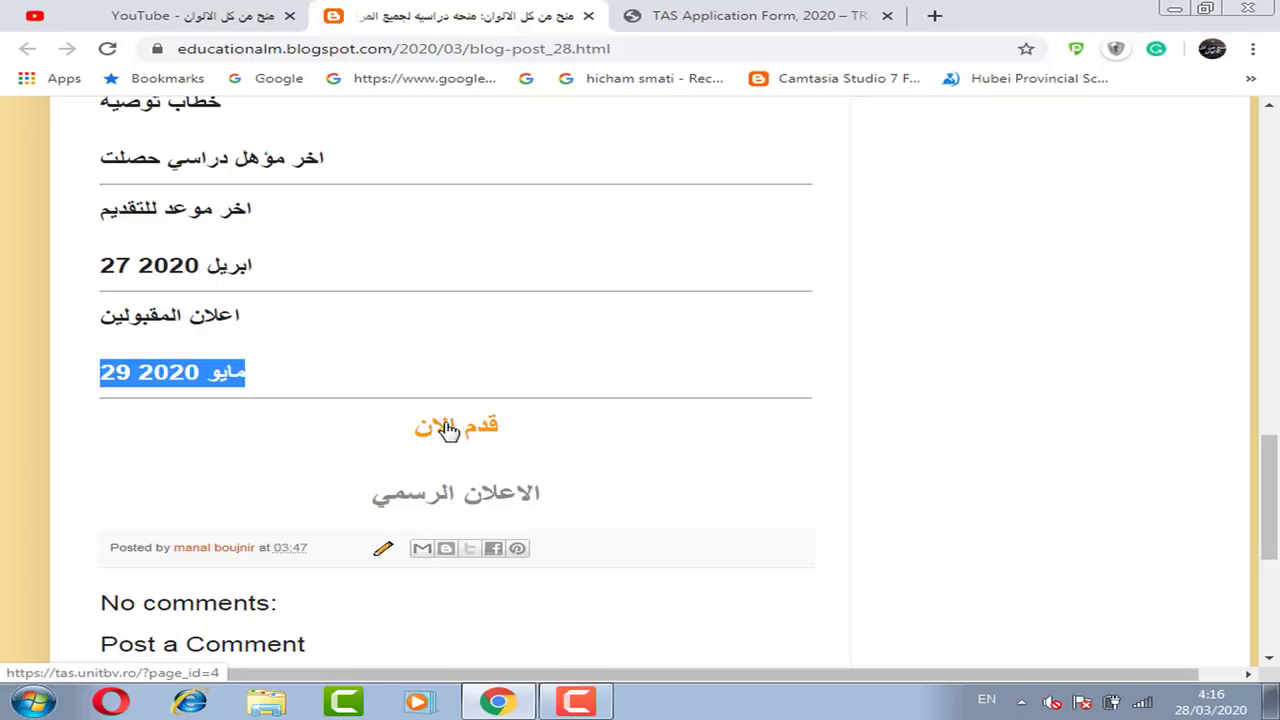
# - Open the official scholarship announcement in a new tab and review its objectives, eligibility, duration and scholarship amount
pyautogui.rightClick(476, 493)
pyautogui.click(574, 504)
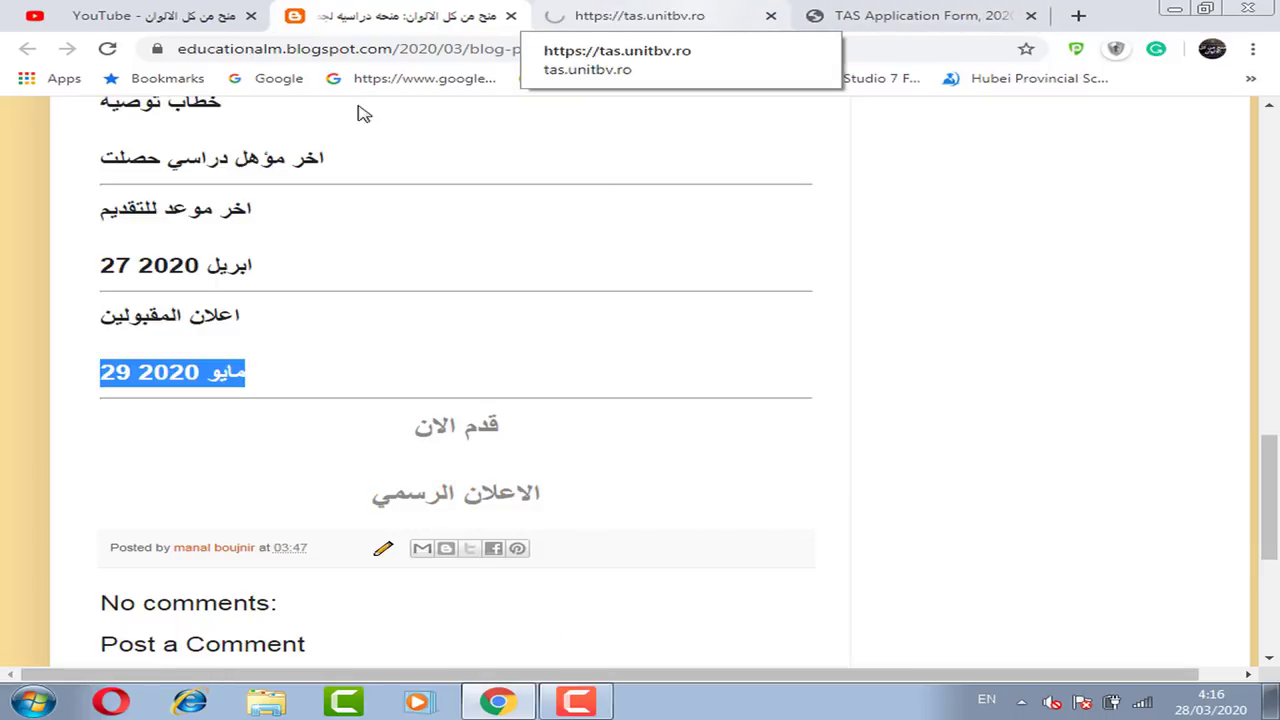
pyautogui.click(650, 14)
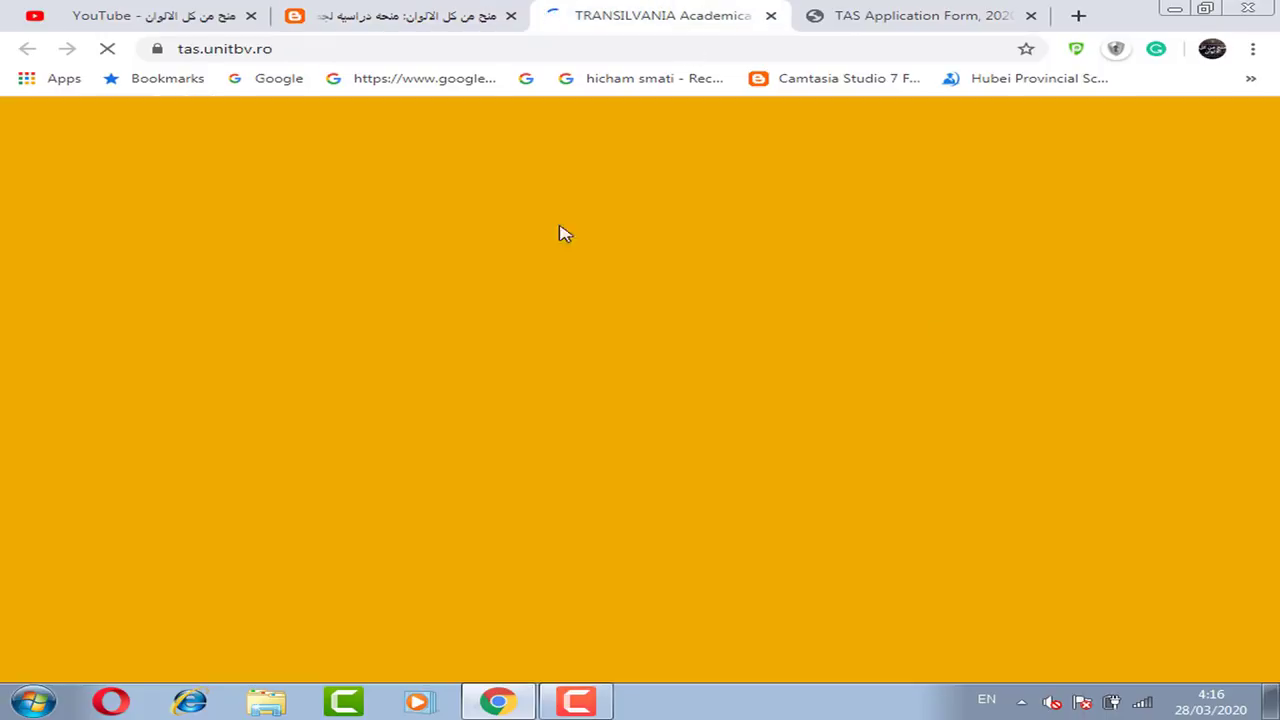
pyautogui.scroll(-5, 1277, 281)
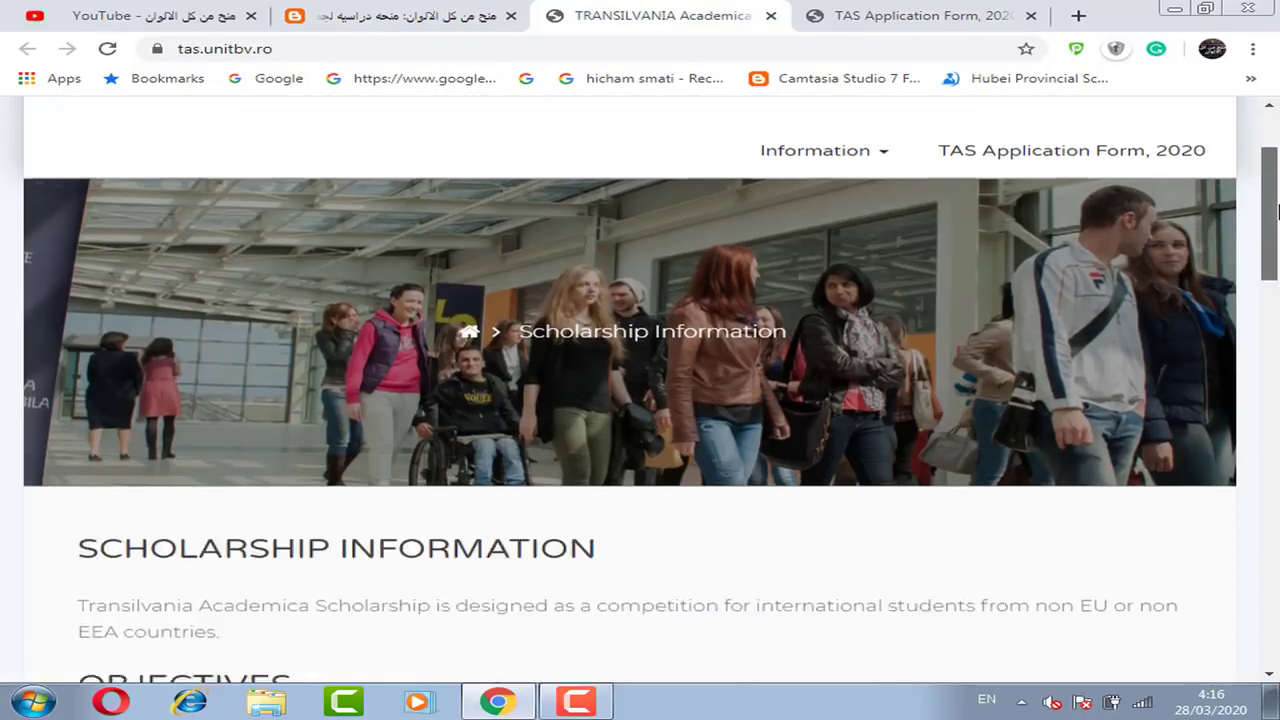
pyautogui.scroll(-2, 1277, 281)
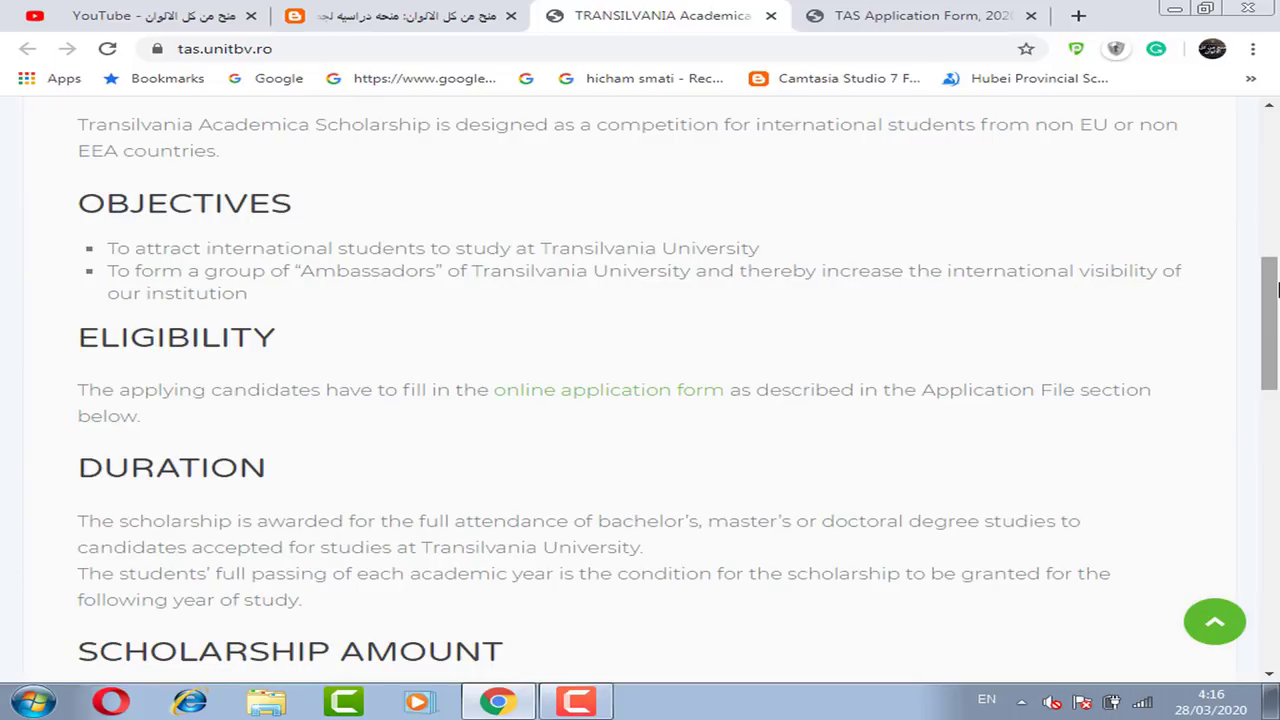
pyautogui.scroll(-1, 1277, 289)
pyautogui.scroll(-2, 1270, 300)
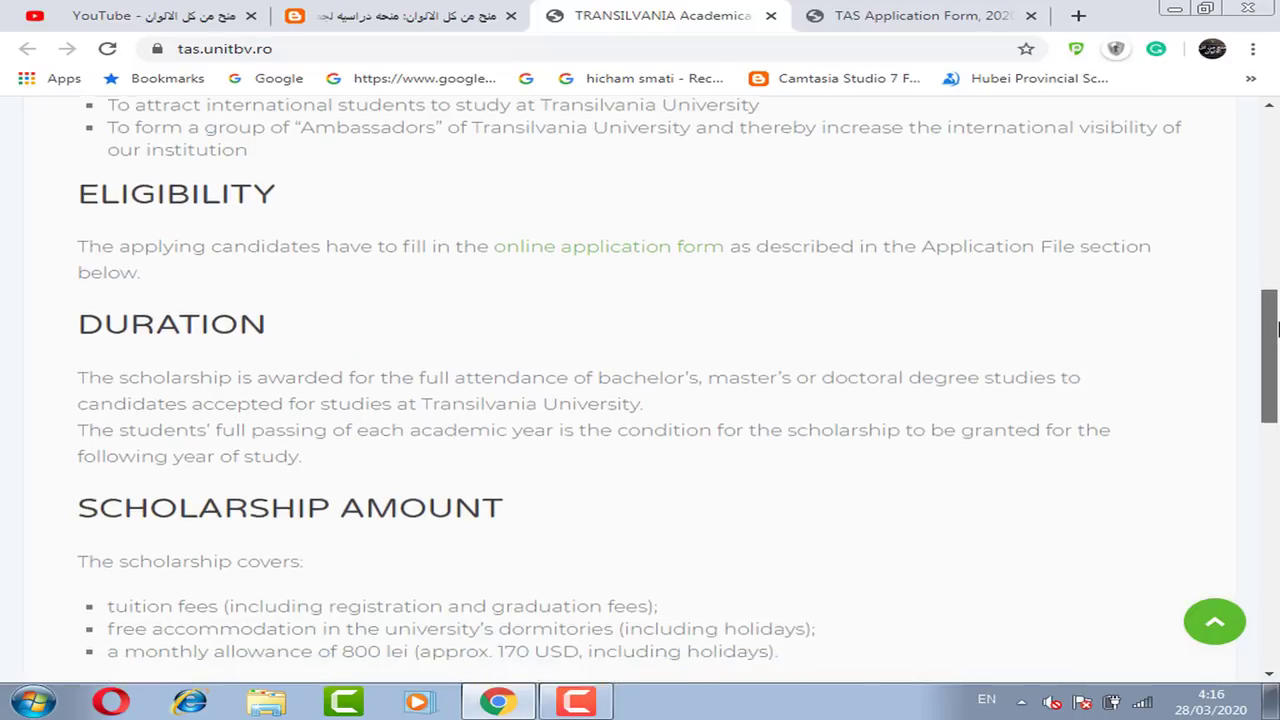
pyautogui.moveTo(417, 399); pyautogui.dragTo(932, 436)
pyautogui.moveTo(1270, 430); pyautogui.dragTo(1277, 541)
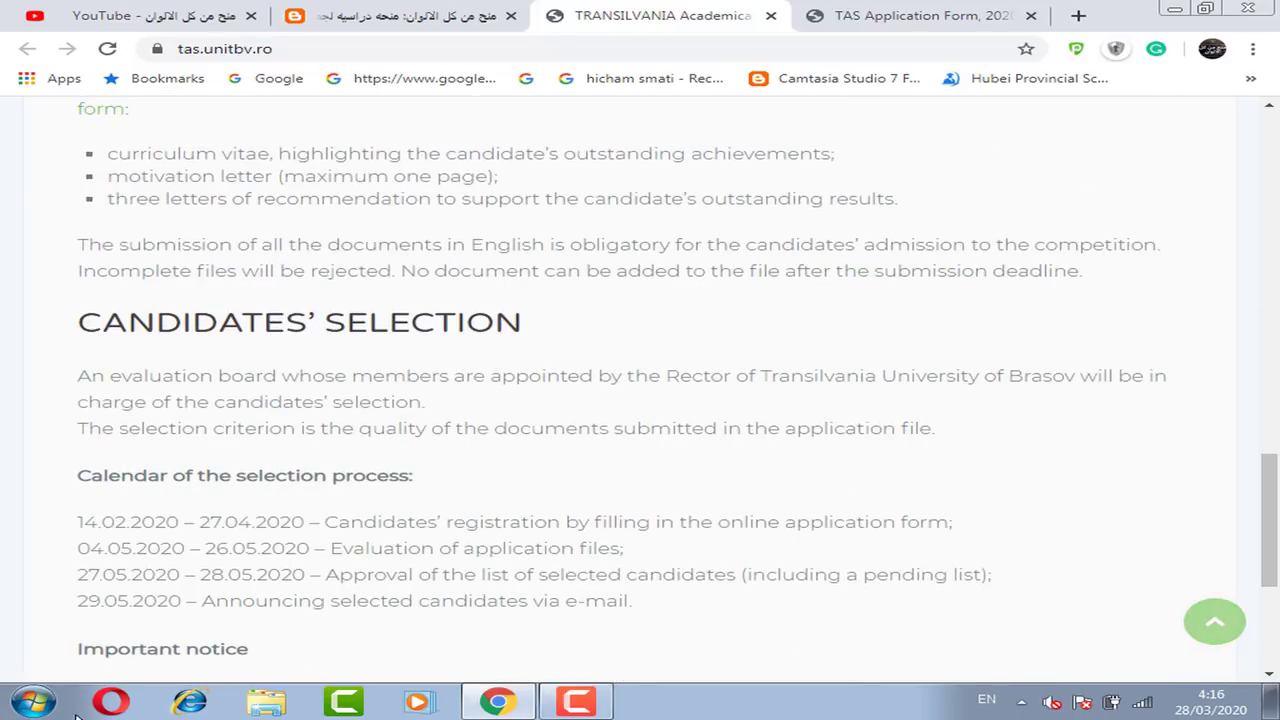
# - Highlight the registration and result-announcement dates in the selection calendar, including "via e-mail", and close the announcement tab
pyautogui.moveTo(84, 517); pyautogui.dragTo(260, 517)
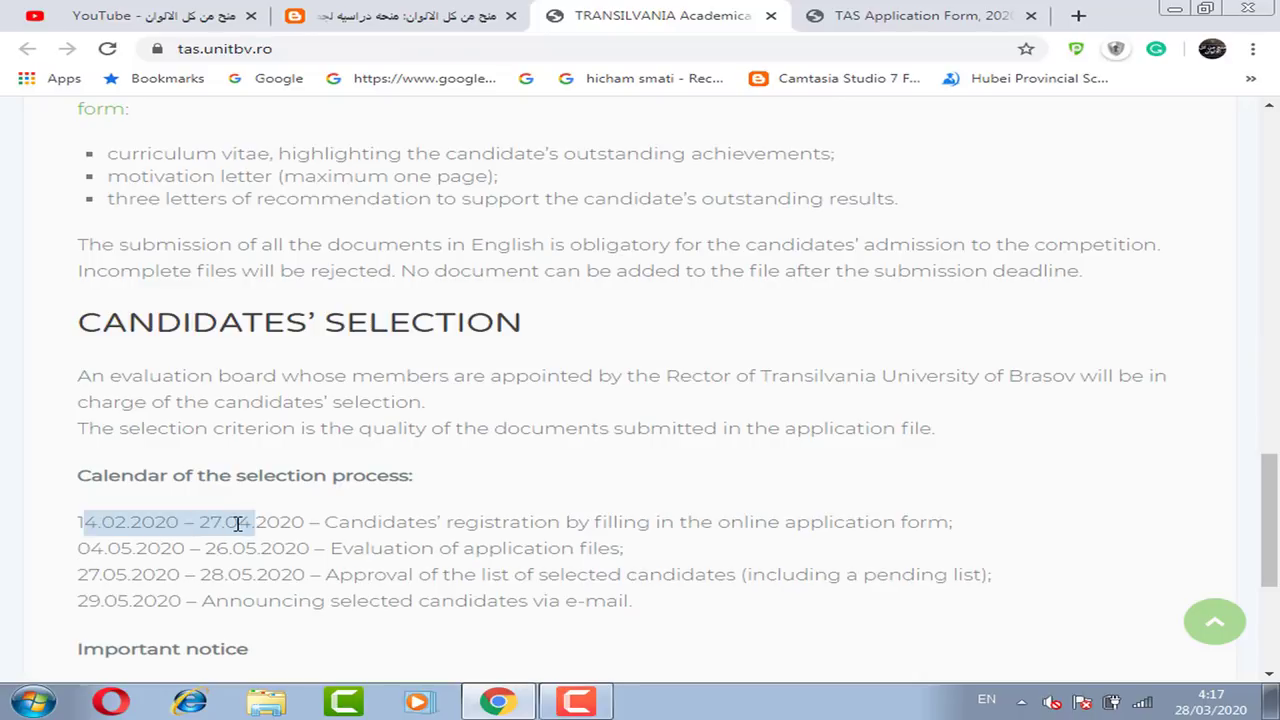
pyautogui.click(227, 520)
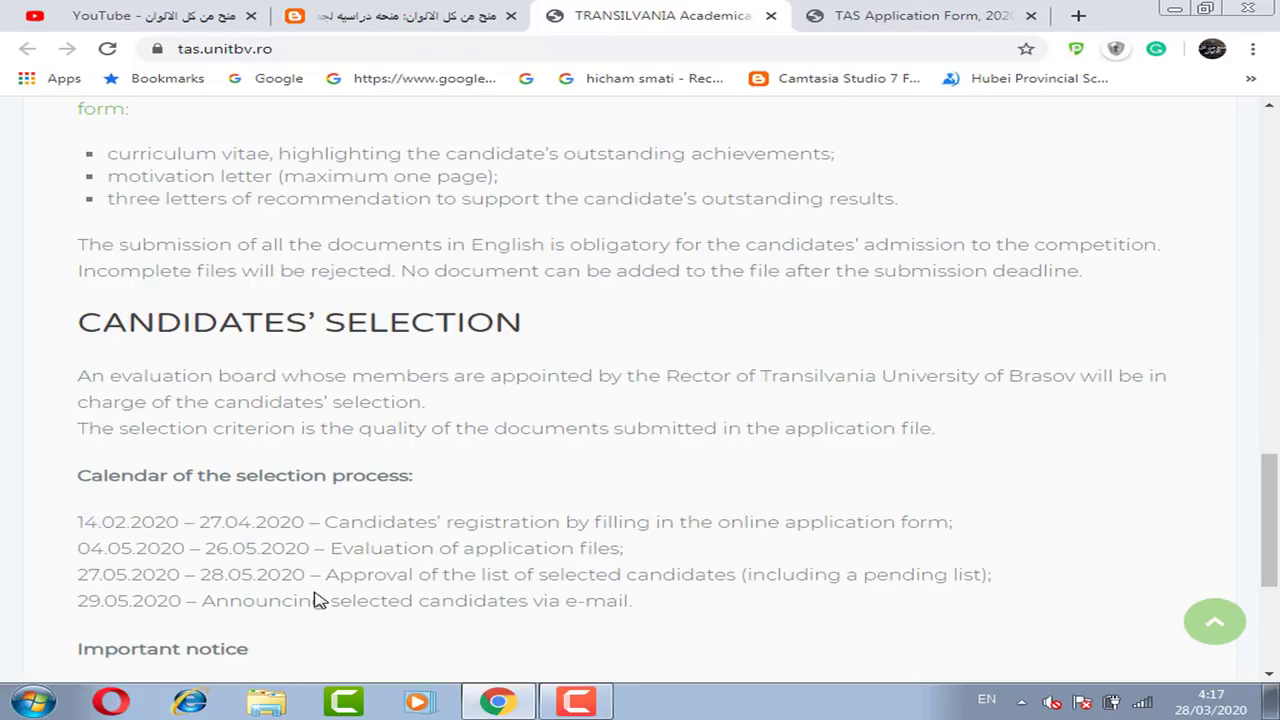
pyautogui.moveTo(117, 601); pyautogui.dragTo(333, 620)
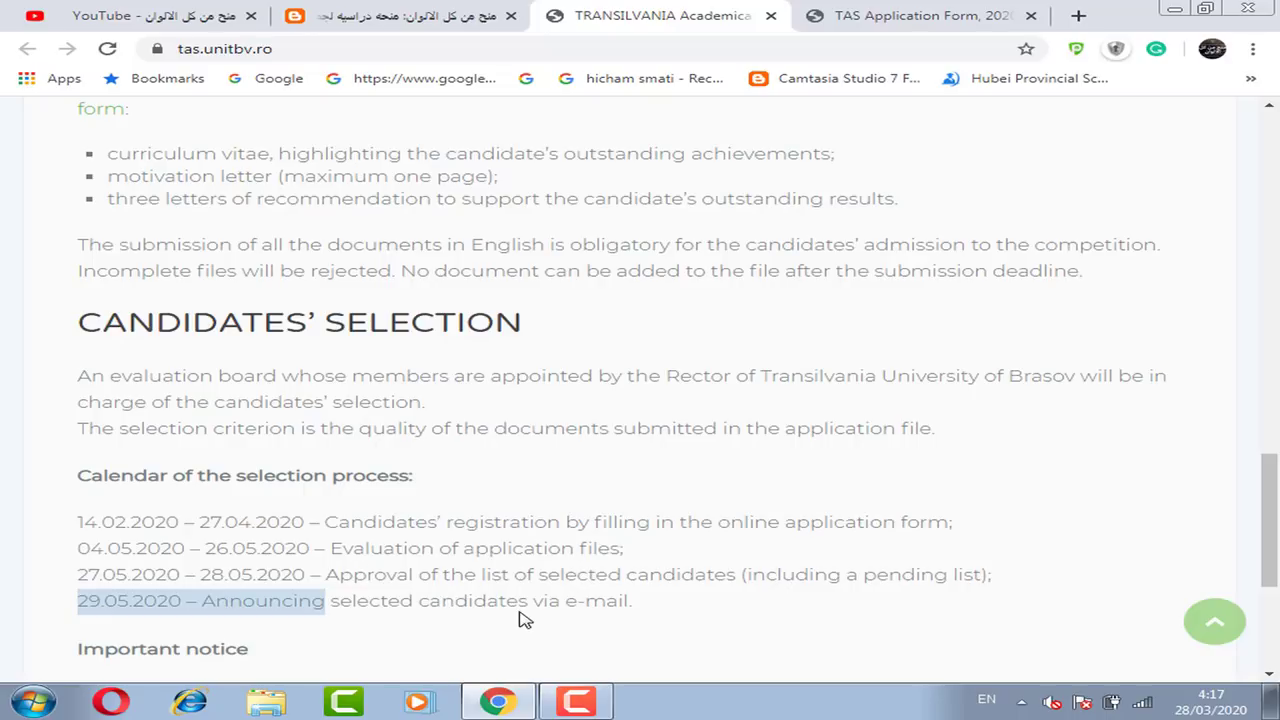
pyautogui.moveTo(537, 603); pyautogui.dragTo(672, 620)
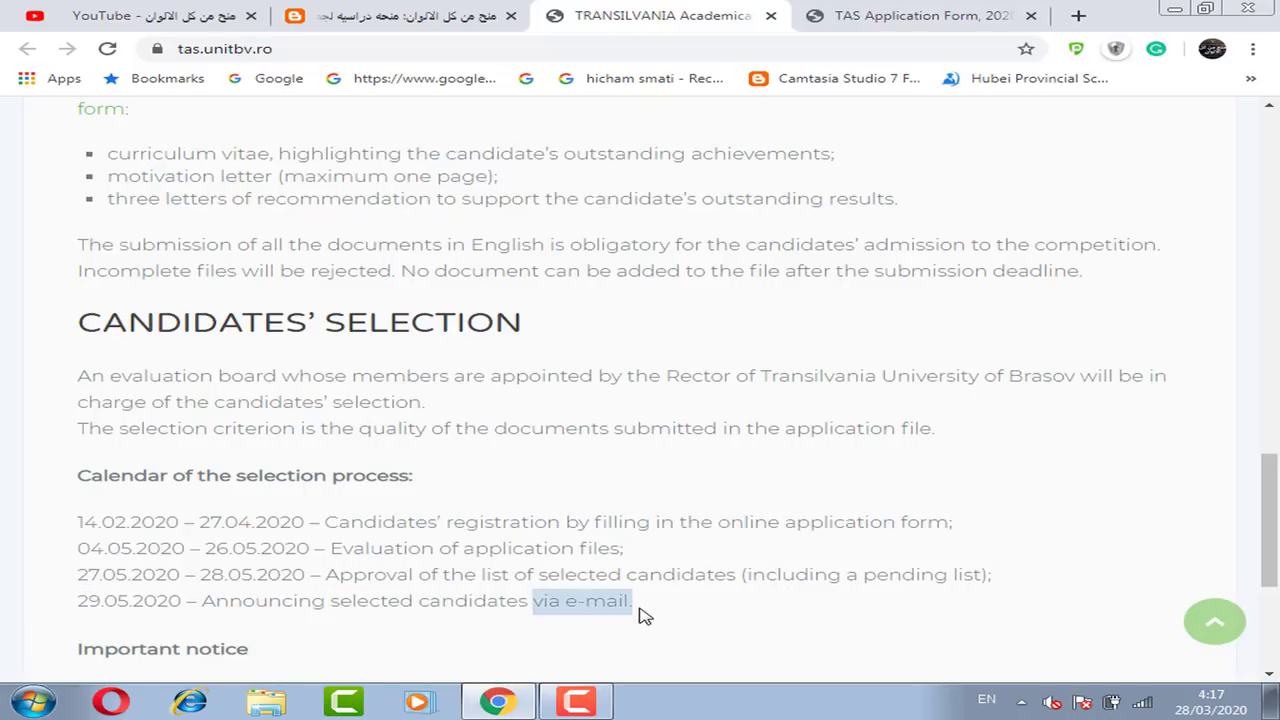
pyautogui.click(643, 614)
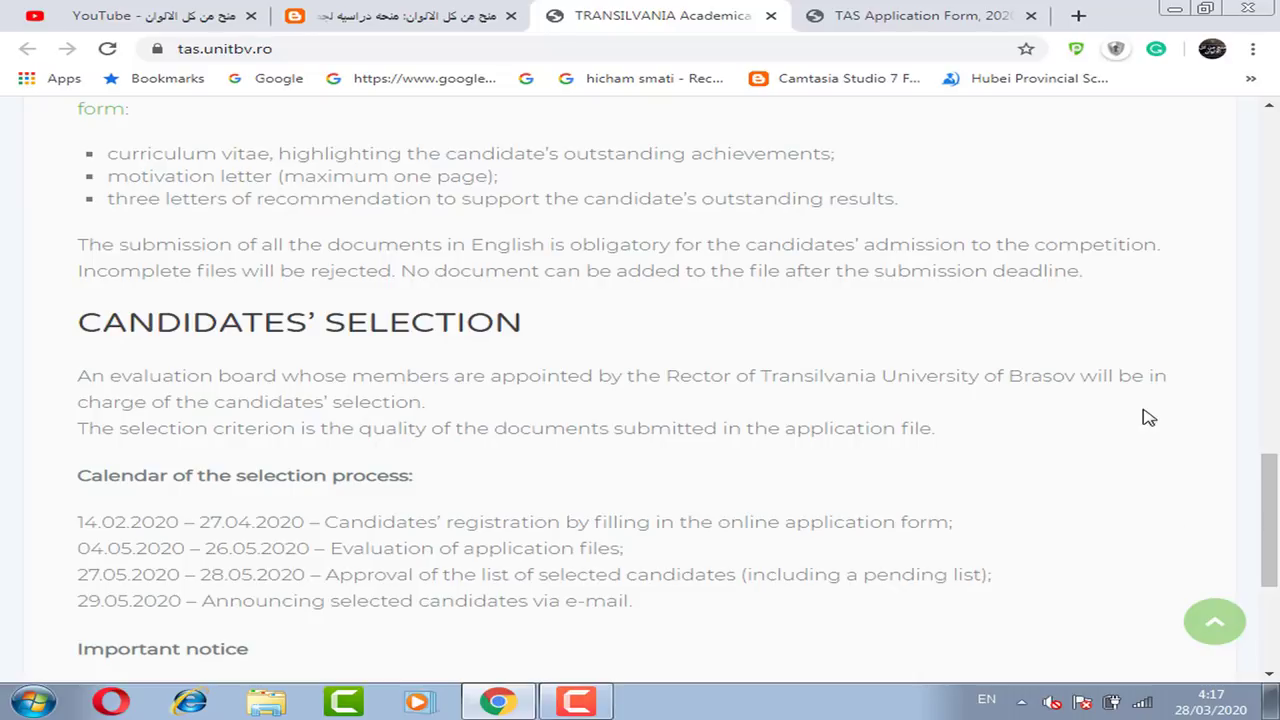
pyautogui.click(771, 15)
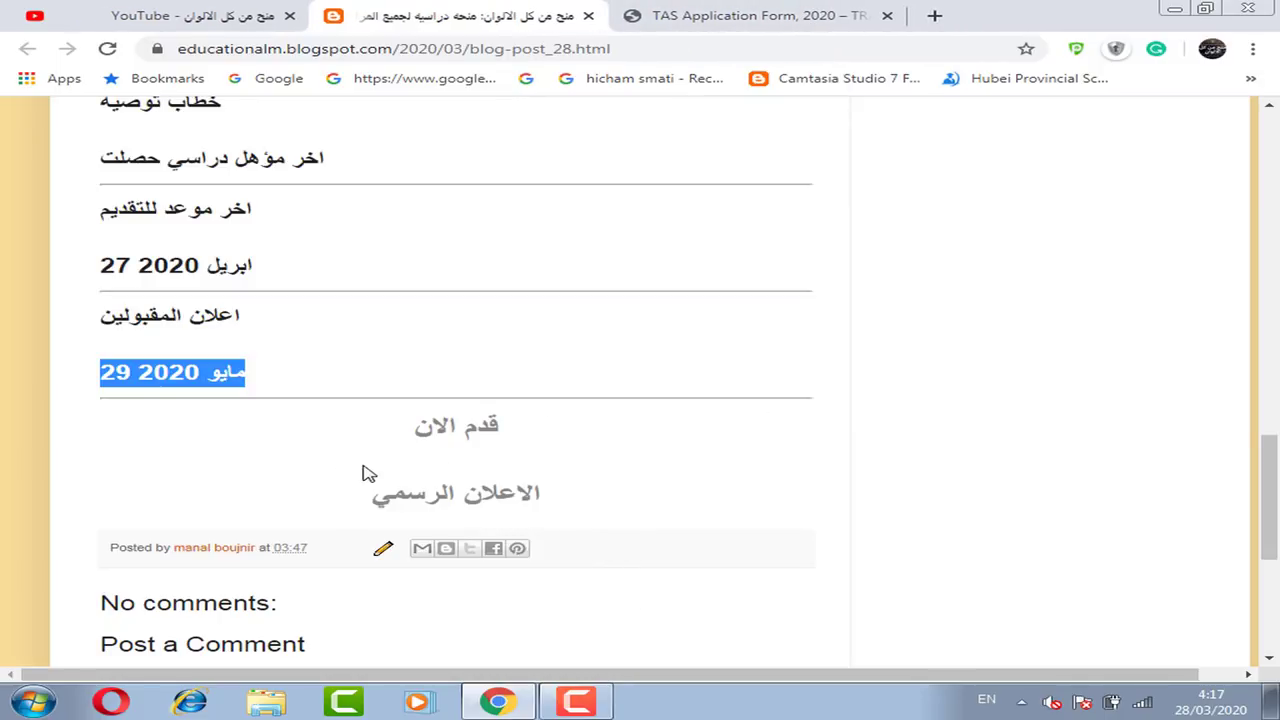
# - Switch to the TAS Application Form, 2020 and examine the name, date of birth, nationality and correspondence address fields
pyautogui.click(457, 437)
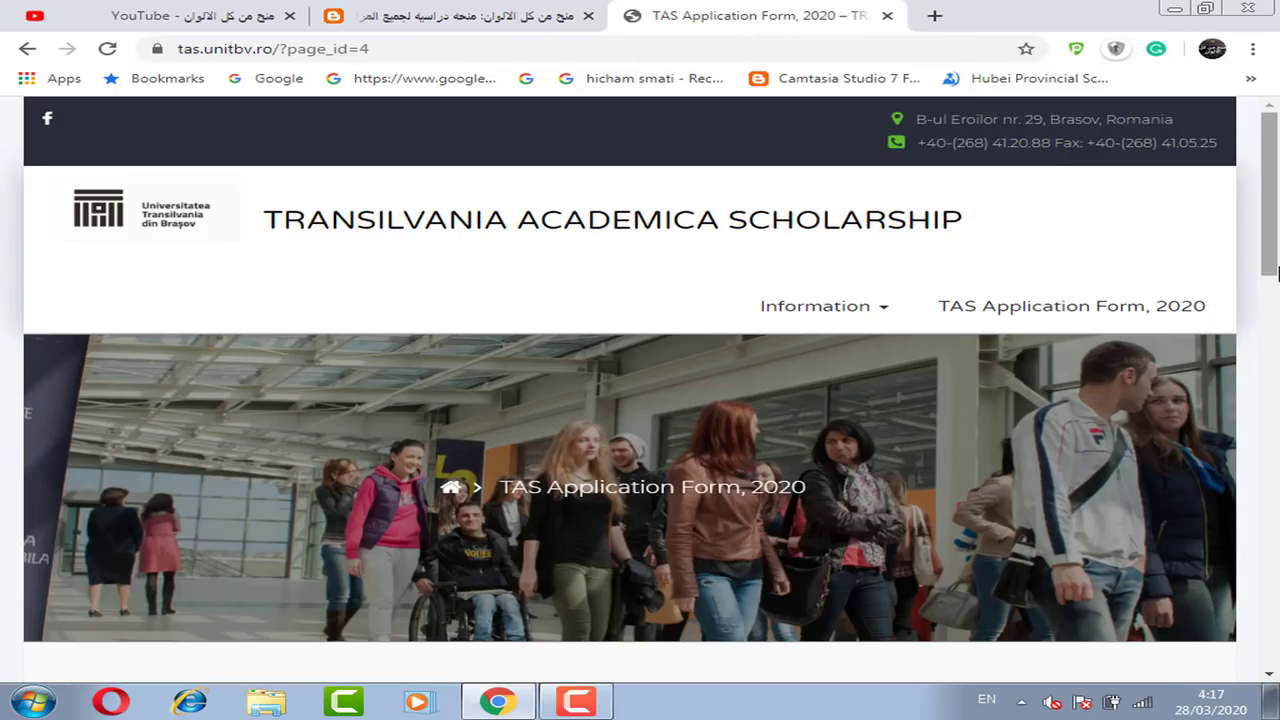
pyautogui.moveTo(1277, 272); pyautogui.dragTo(1276, 360)
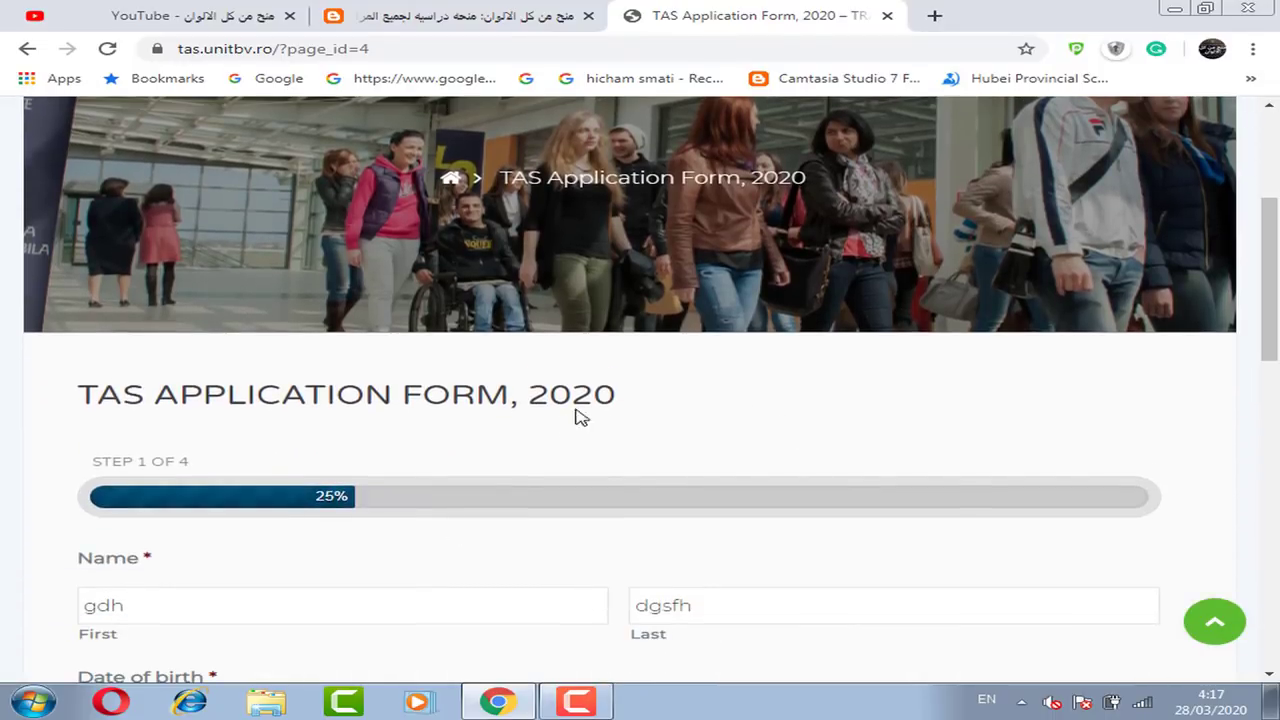
pyautogui.moveTo(1277, 258); pyautogui.dragTo(1277, 286)
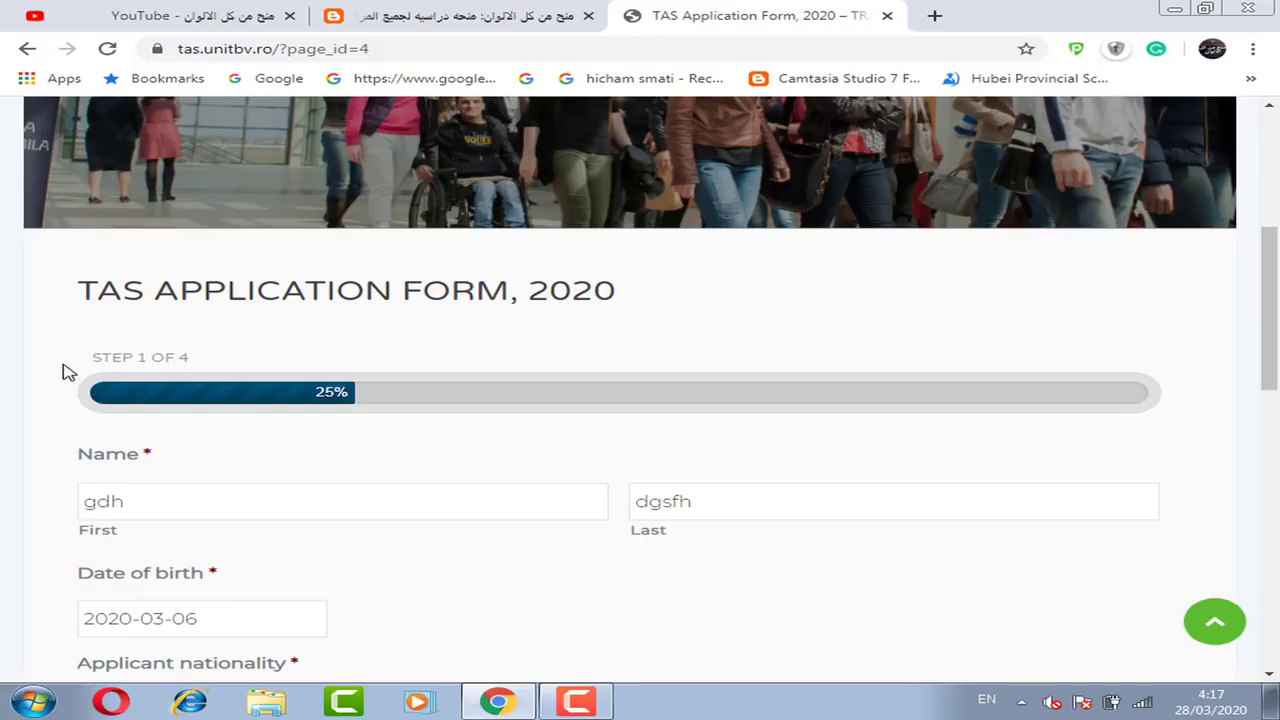
pyautogui.moveTo(1270, 300); pyautogui.dragTo(1270, 338)
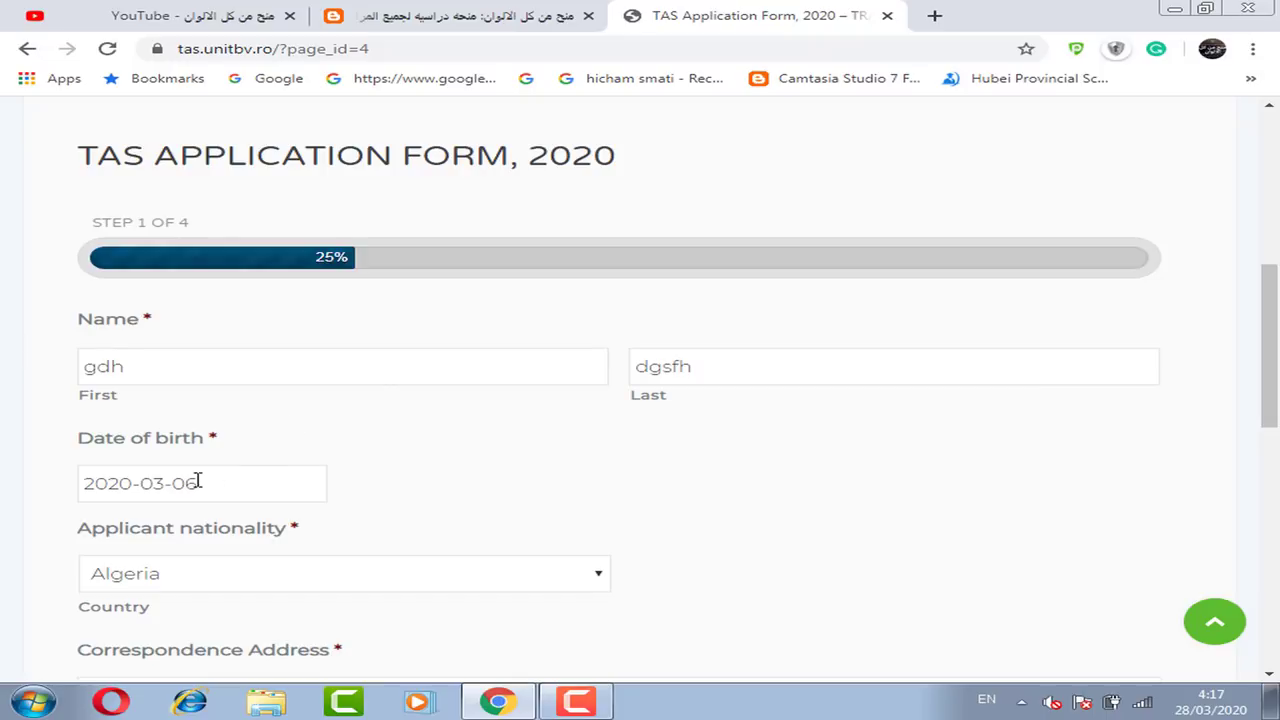
pyautogui.scroll(-3, 917, 452)
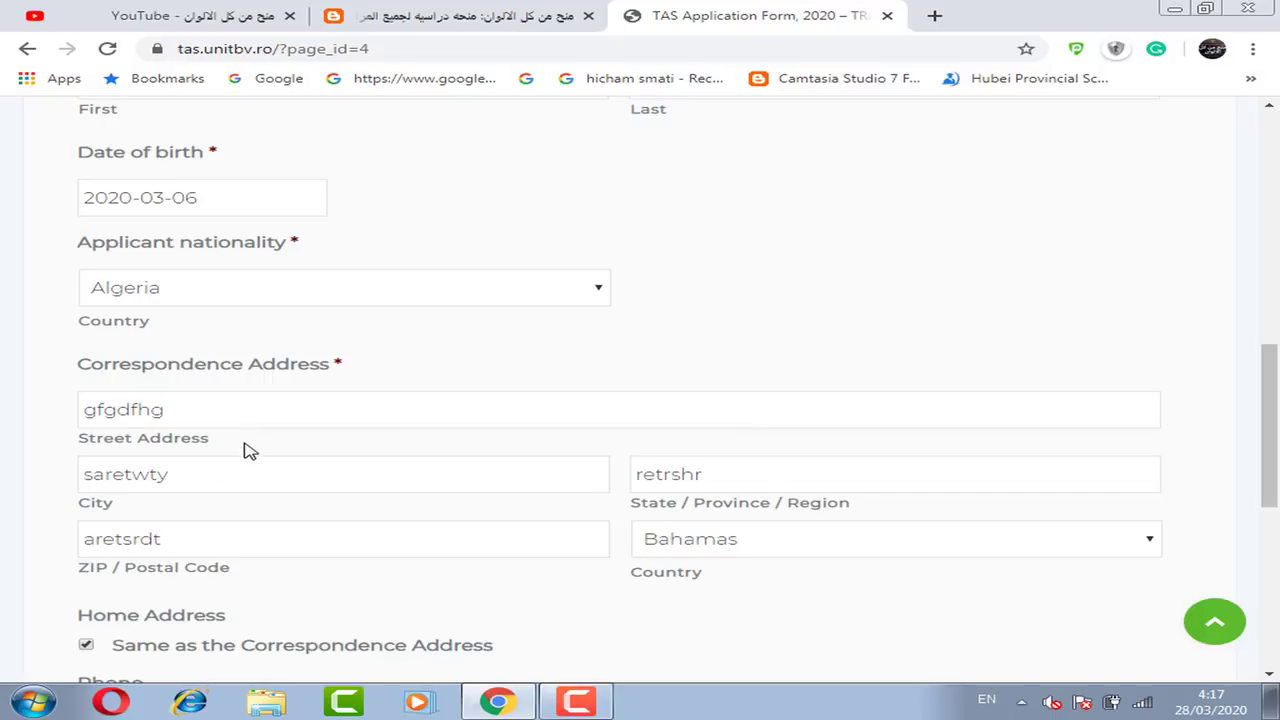
# - Review the contact fields and the options for the degree applied for, and continue to step 2 of the form
pyautogui.moveTo(1270, 430); pyautogui.dragTo(1270, 506)
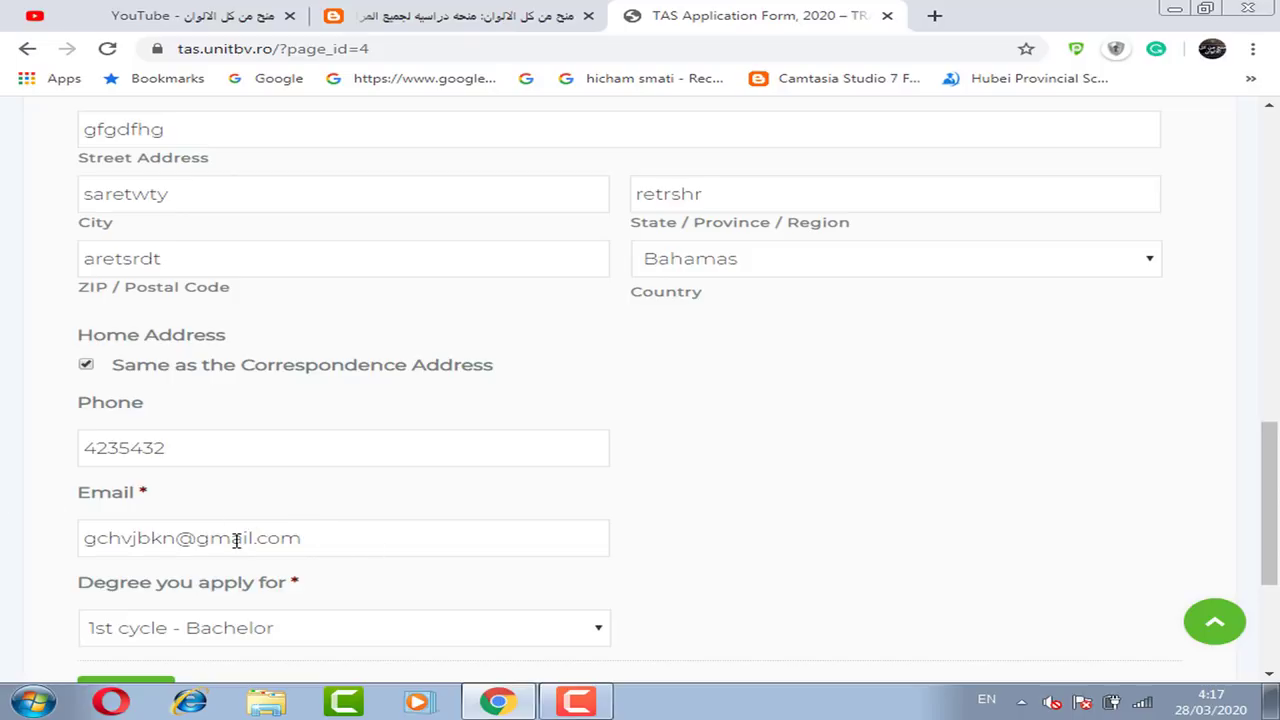
pyautogui.moveTo(1270, 500); pyautogui.dragTo(1270, 534)
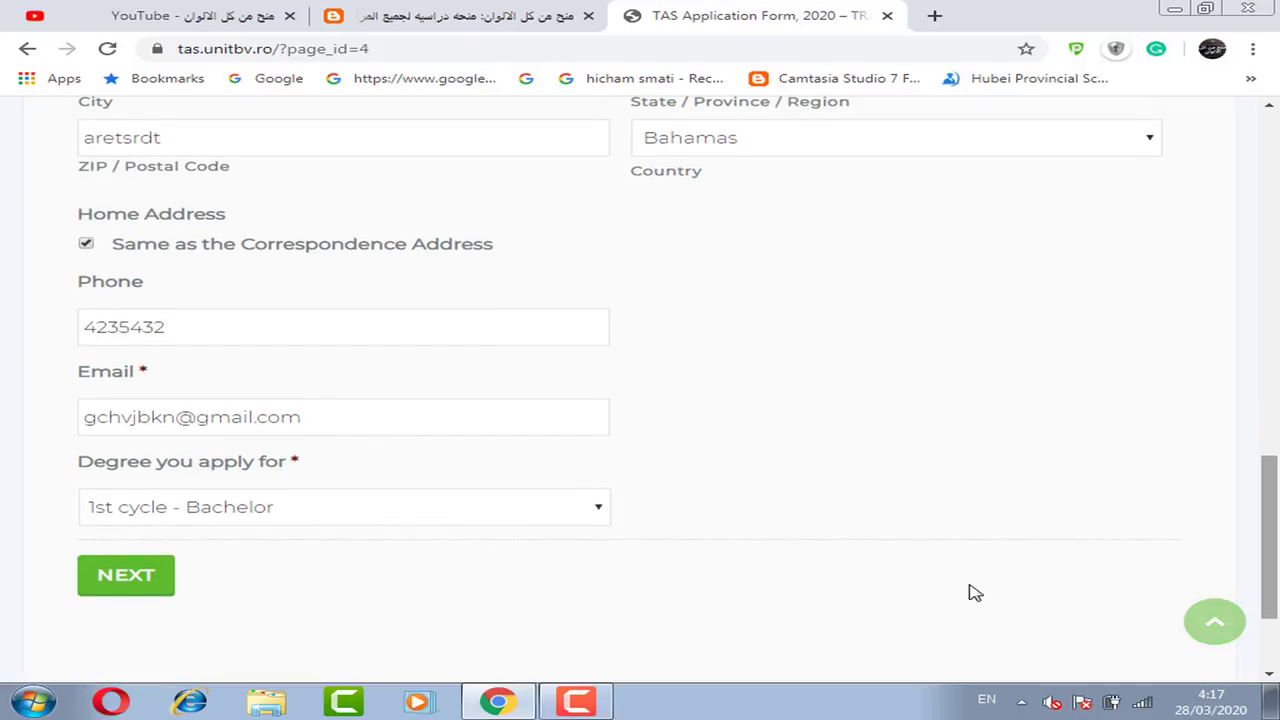
pyautogui.click(380, 506)
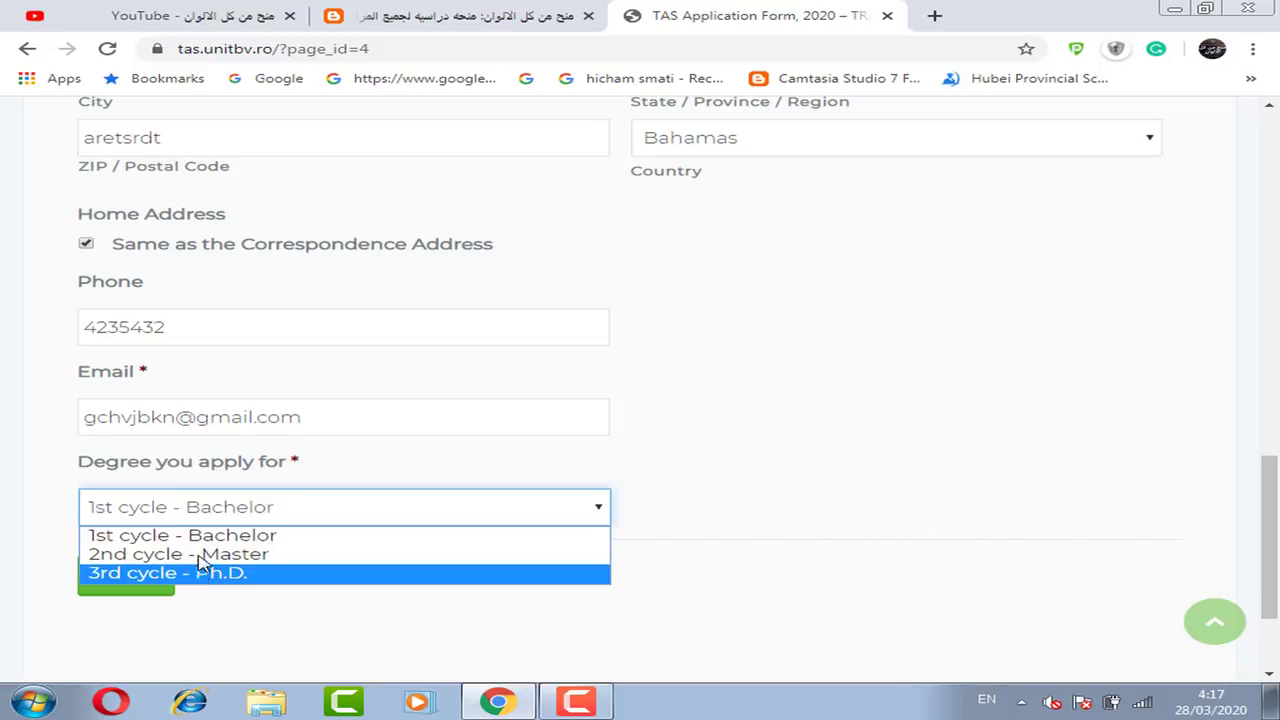
pyautogui.click(298, 645)
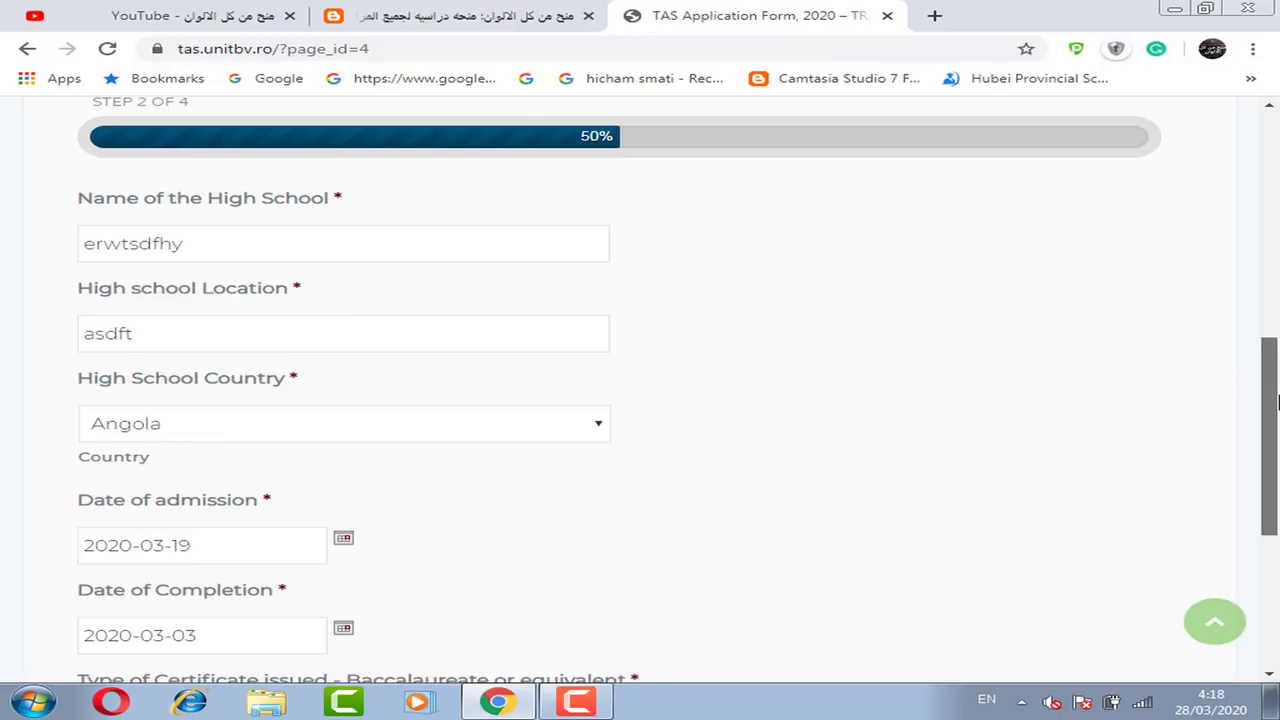
# - Examine the high school name, location, country, admission date and completion date fields on step 2 of the form
pyautogui.scroll(2, 1268, 440)
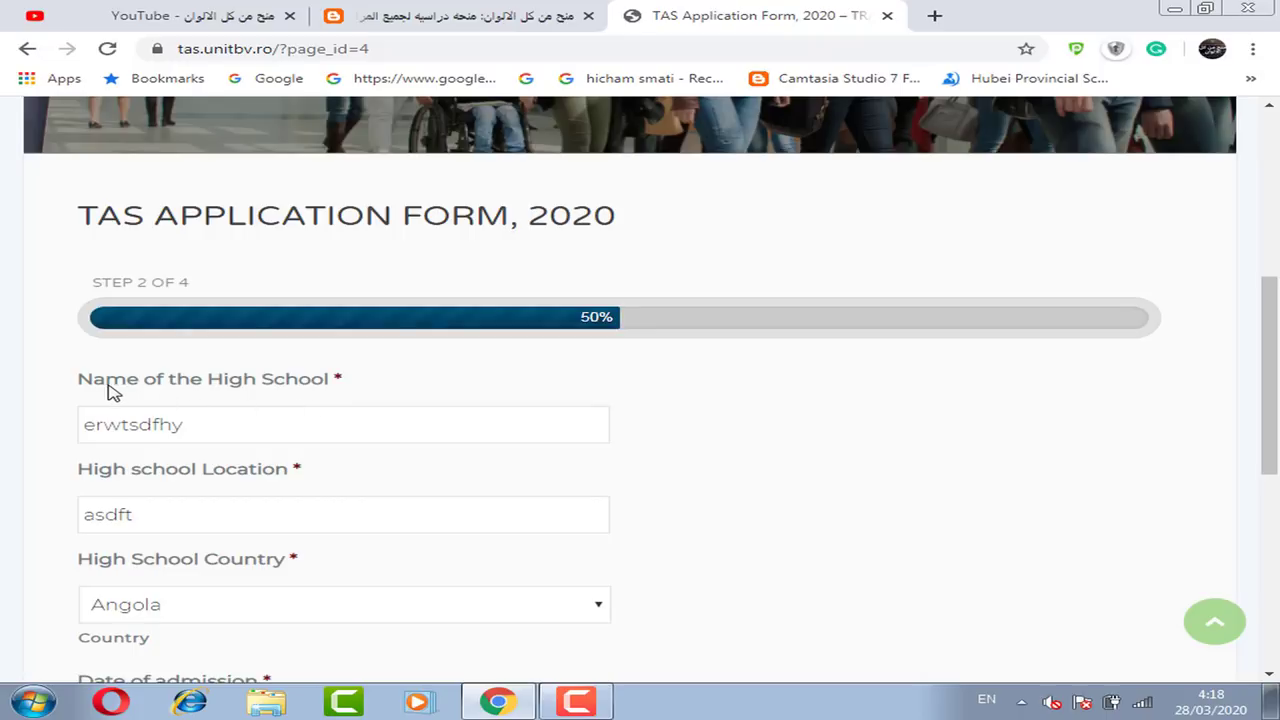
pyautogui.moveTo(95, 381); pyautogui.dragTo(417, 388)
pyautogui.click(371, 391)
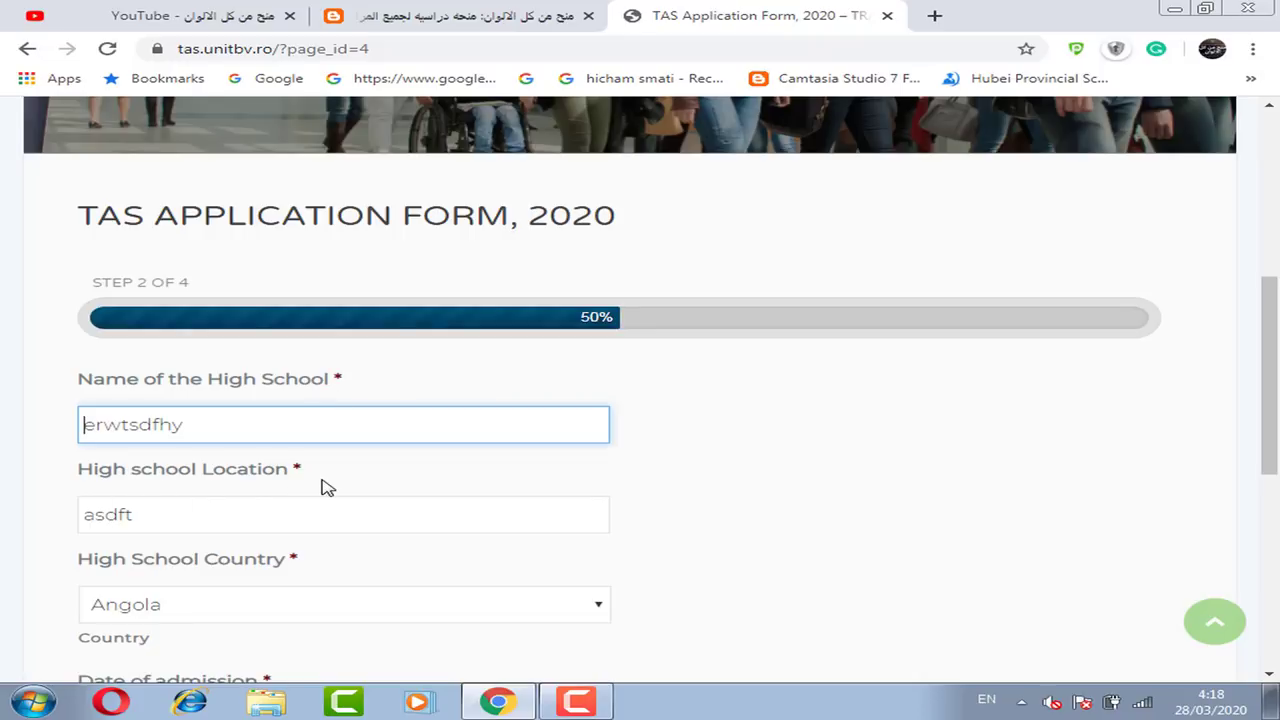
pyautogui.moveTo(1270, 416); pyautogui.dragTo(1276, 430)
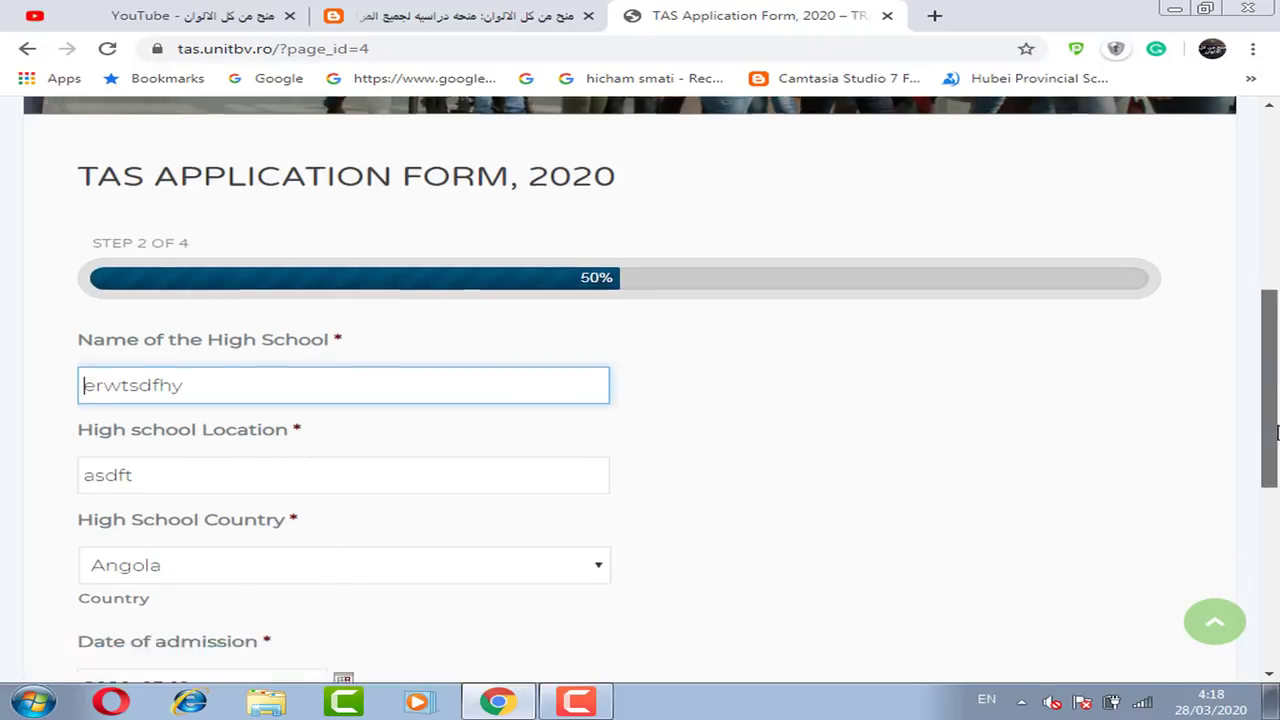
pyautogui.scroll(-2, 1276, 430)
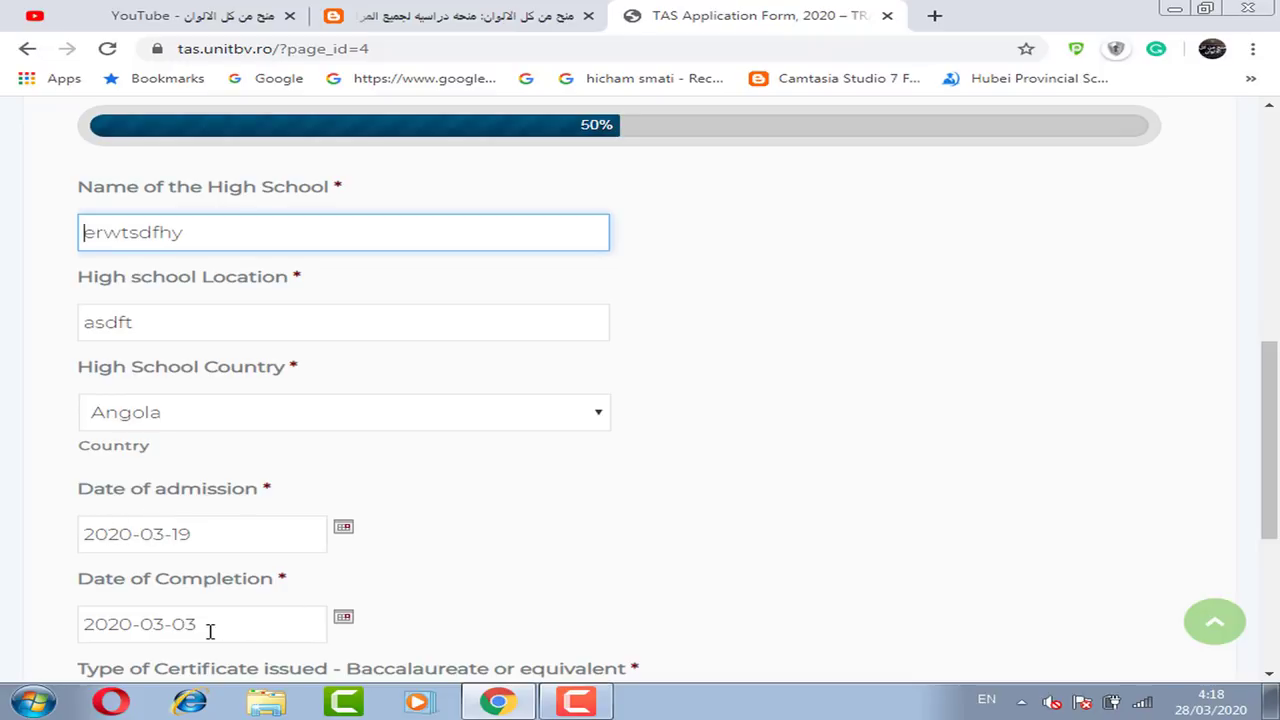
pyautogui.moveTo(1270, 440); pyautogui.dragTo(1270, 506)
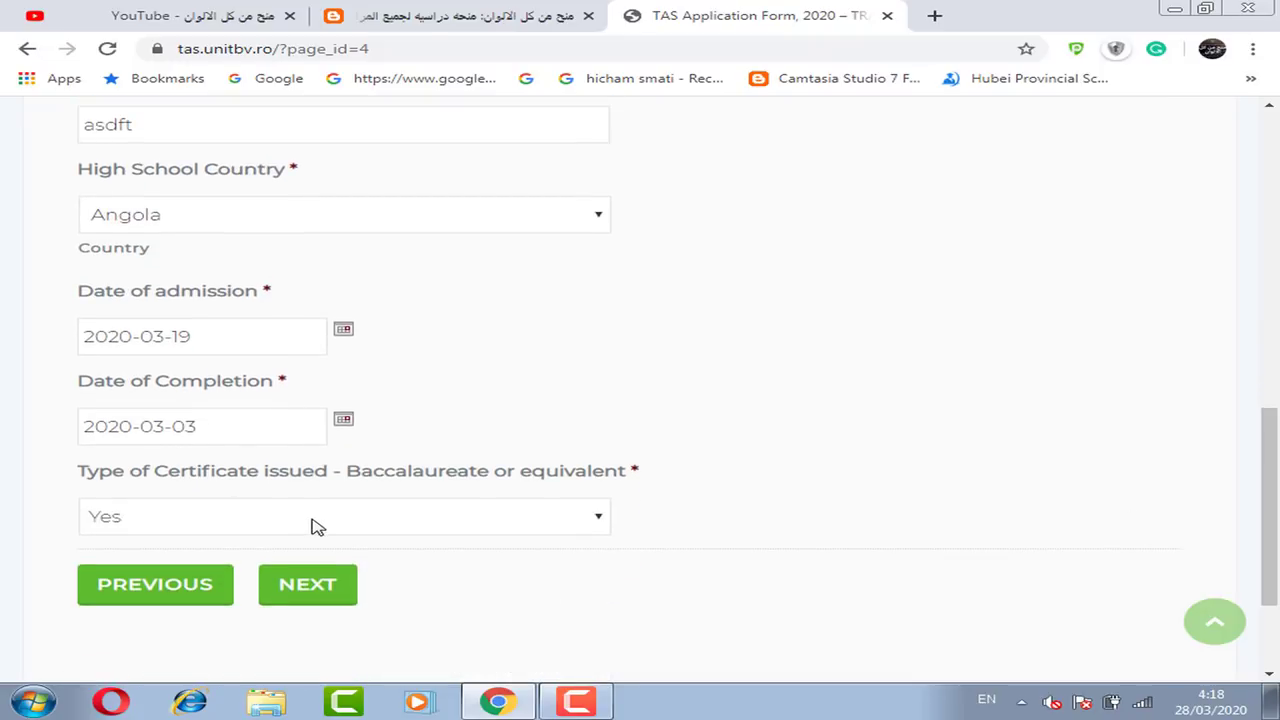
# - Select Yes for the Baccalaureate or equivalent certificate and proceed through the form to step 4
pyautogui.click(398, 517)
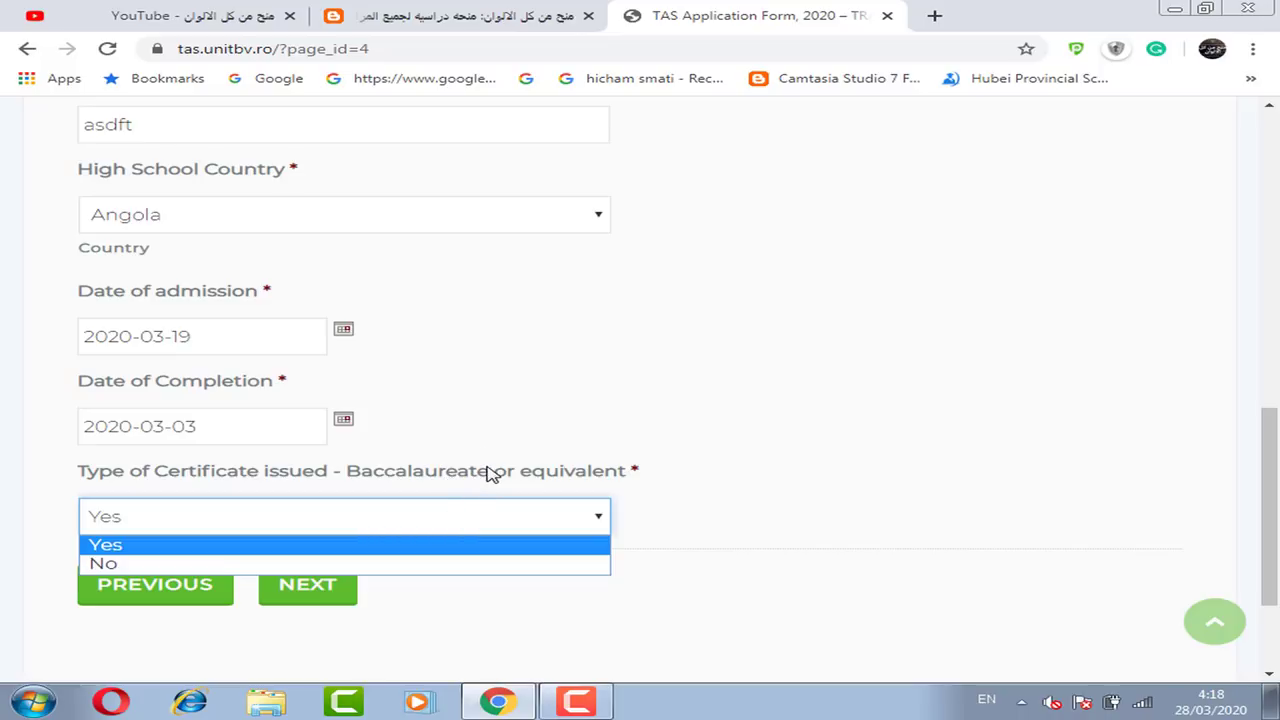
pyautogui.click(482, 545)
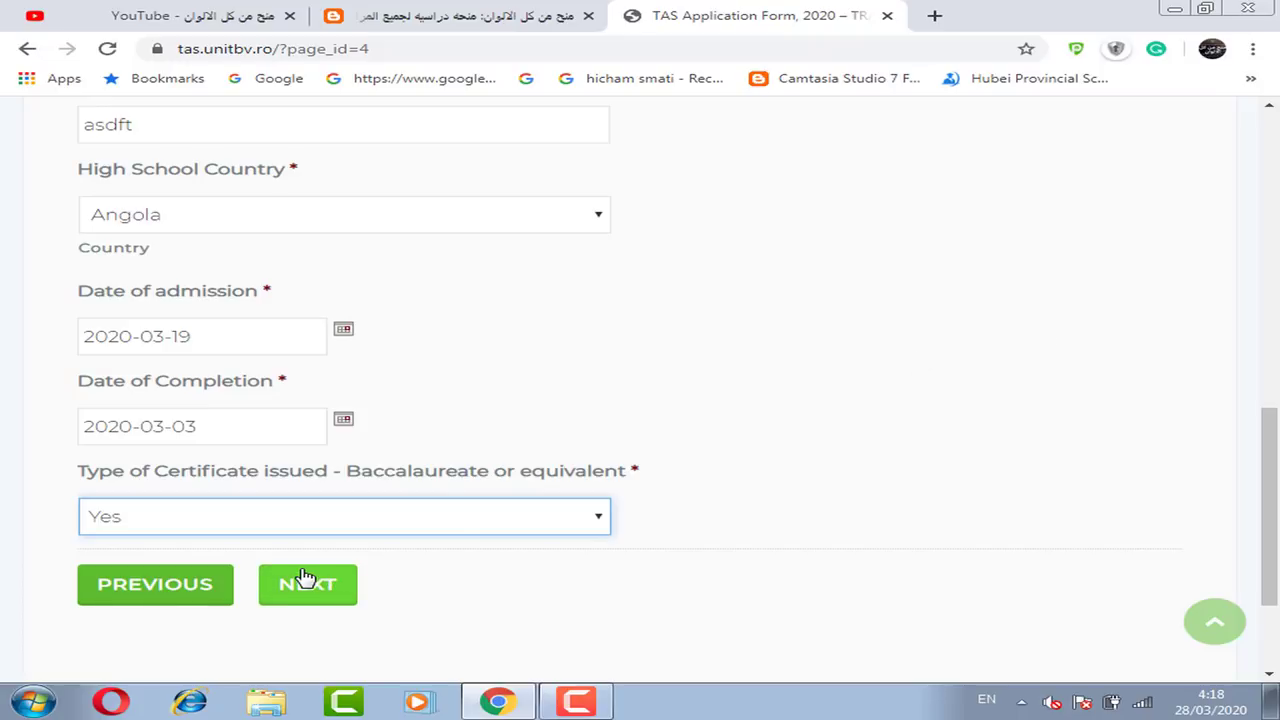
pyautogui.click(332, 600)
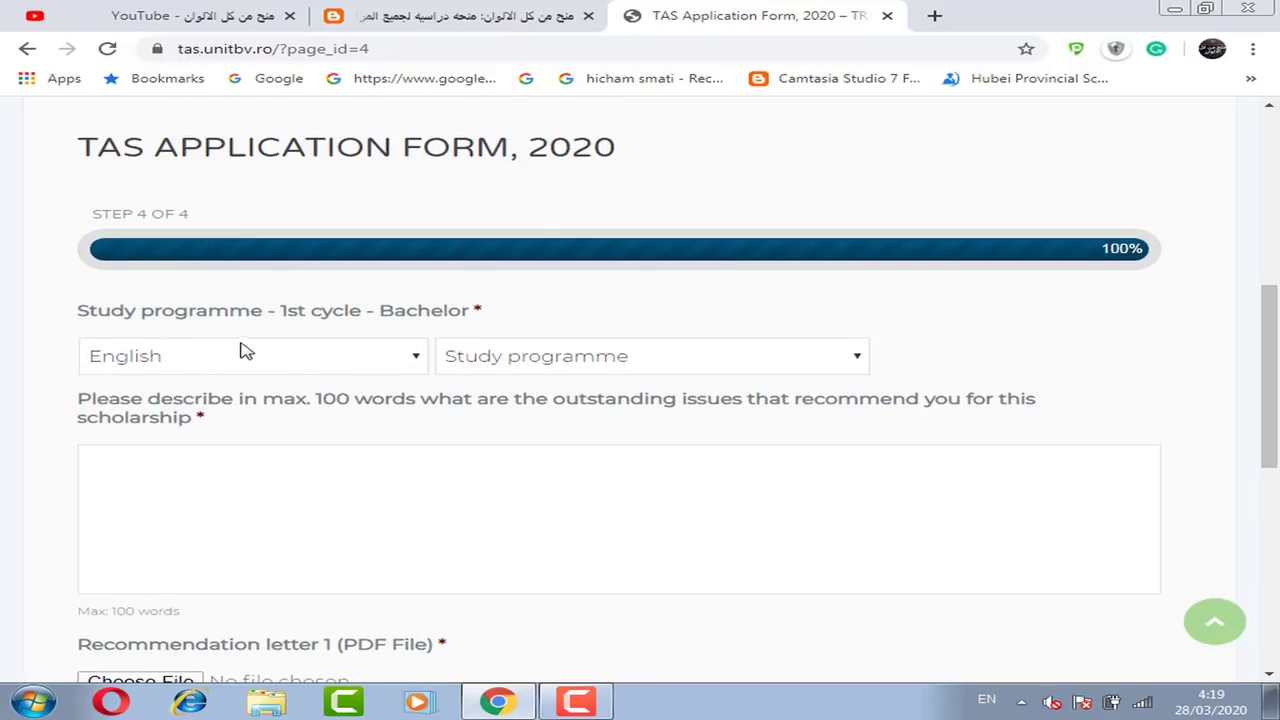
# - Highlight "Bachelor" in the study programme label and select English as the language of instruction
pyautogui.moveTo(380, 312); pyautogui.dragTo(470, 314)
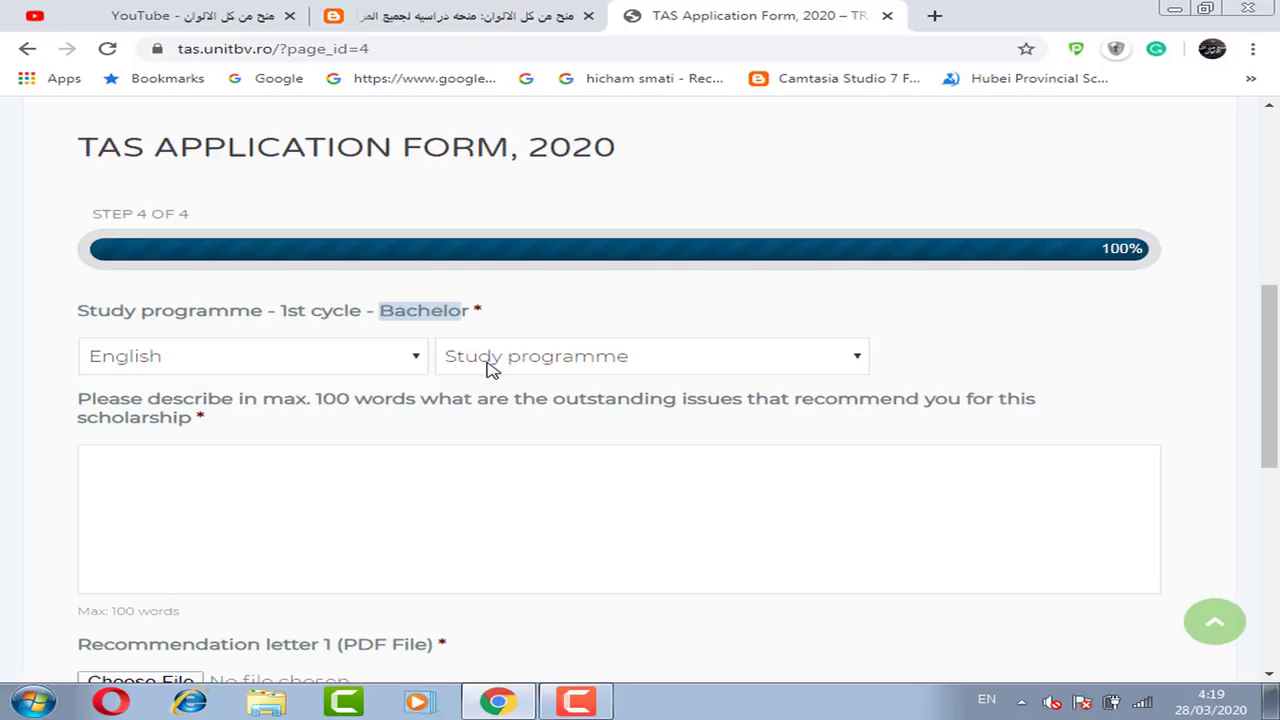
pyautogui.click(347, 363)
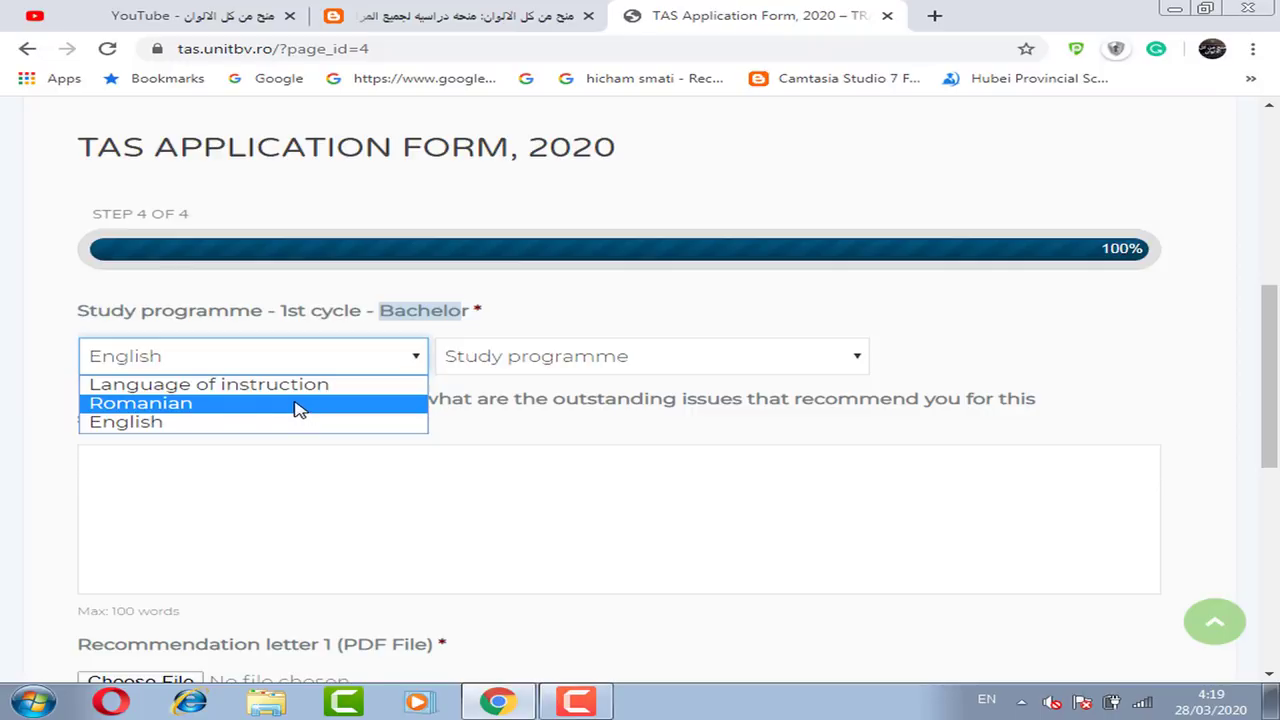
pyautogui.click(152, 427)
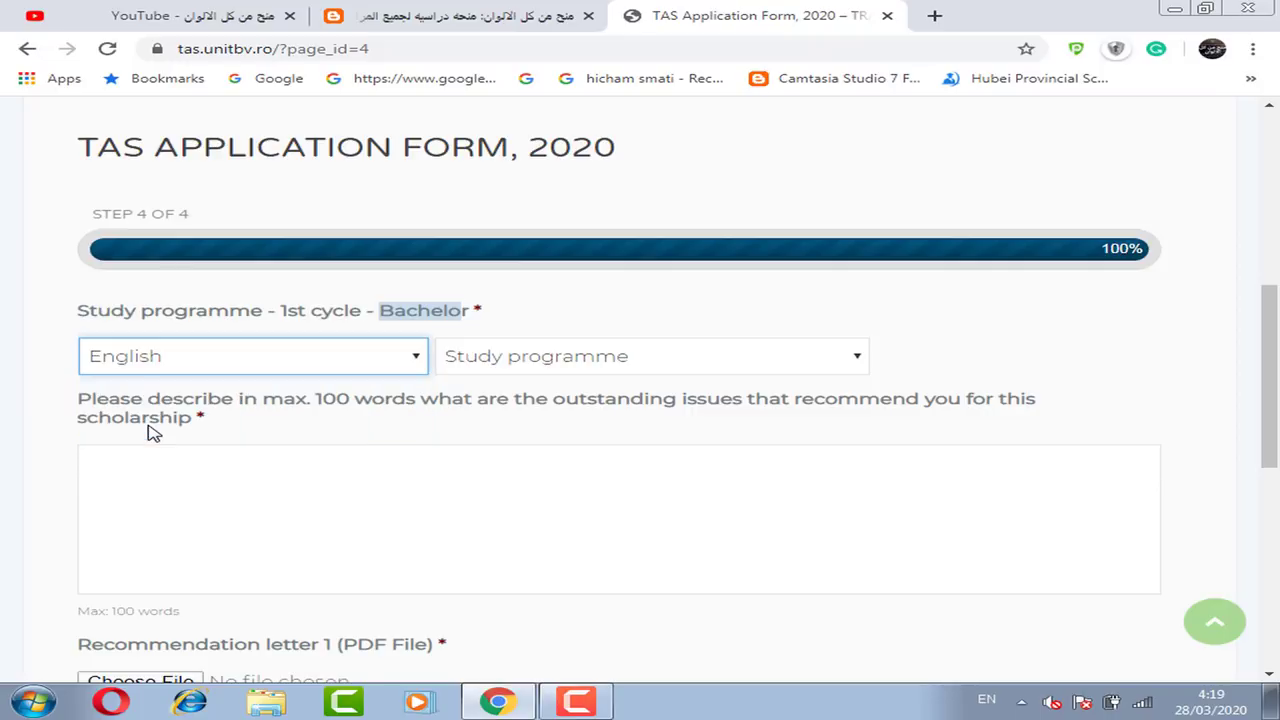
pyautogui.press('Tab')
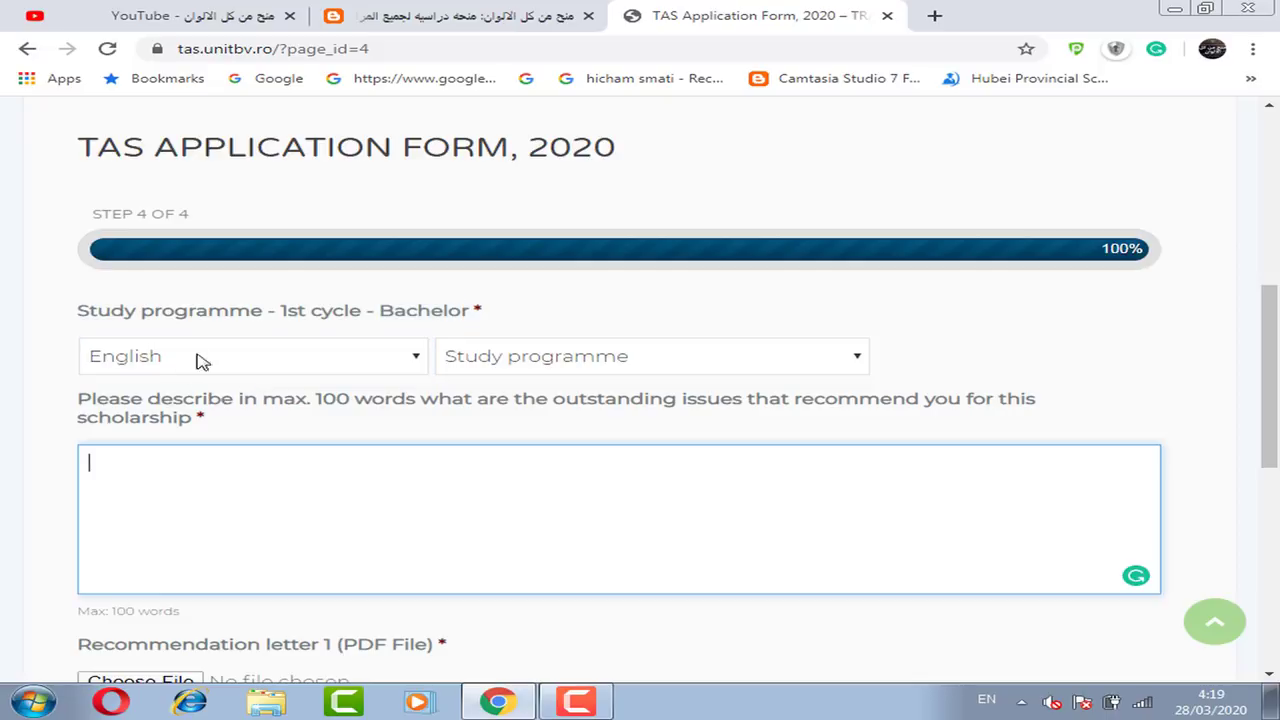
# - Review the English-taught bachelor's study programmes and change the language of instruction to Romanian
pyautogui.click(590, 360)
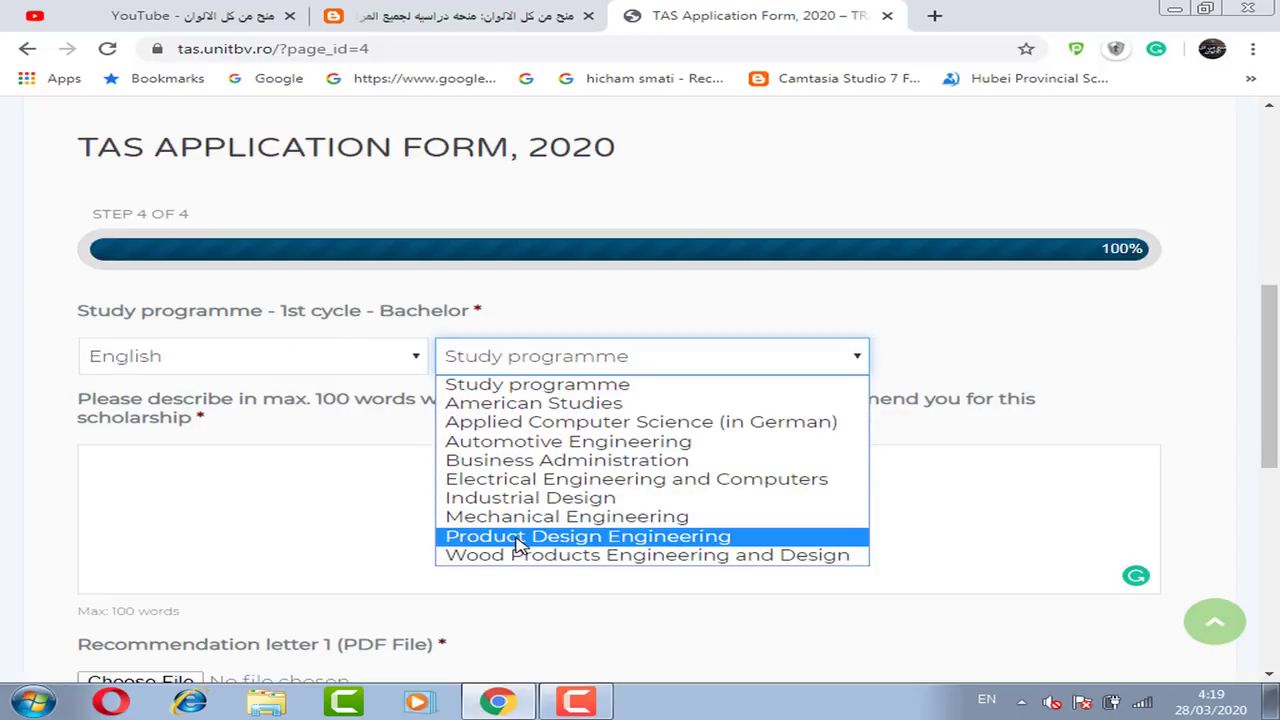
pyautogui.click(309, 366)
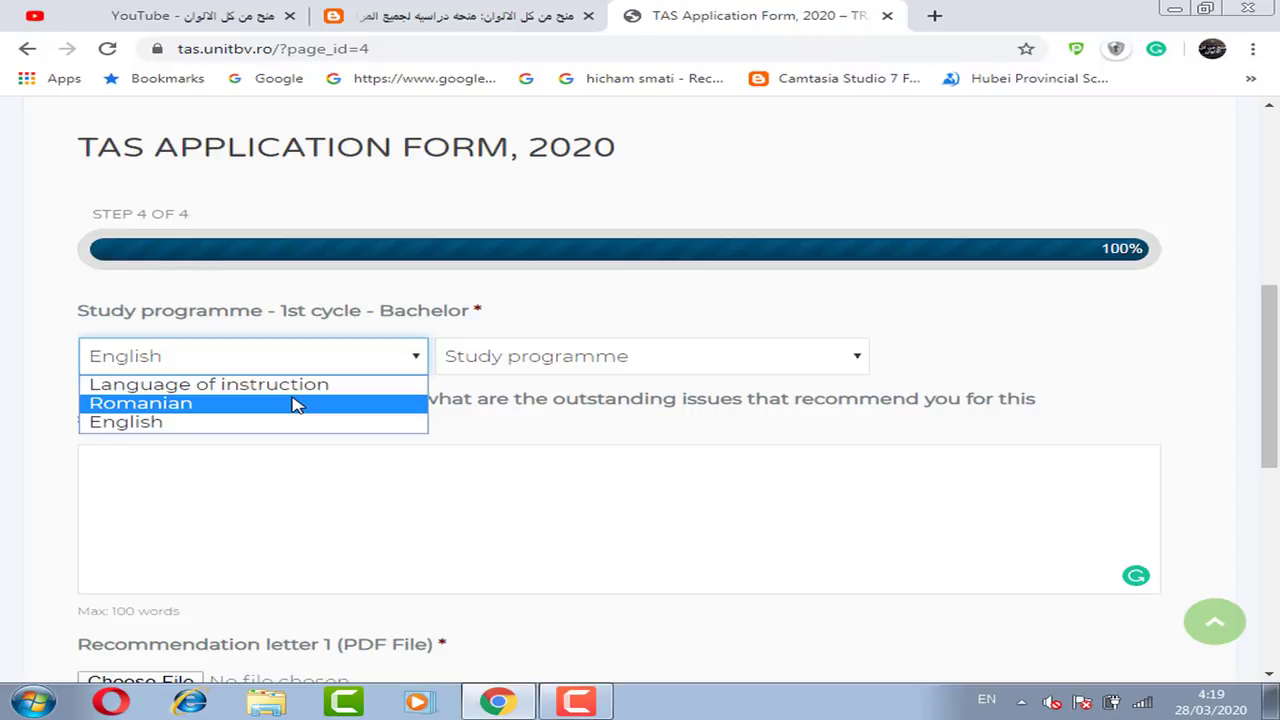
pyautogui.click(297, 403)
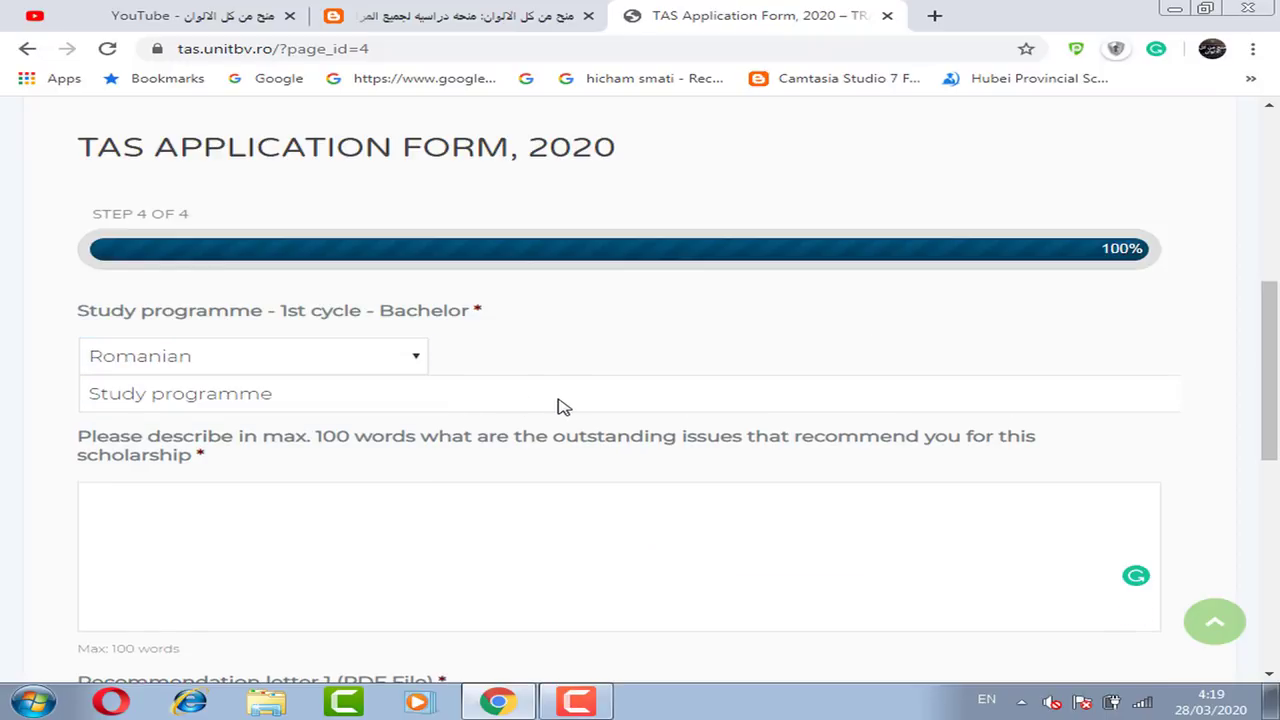
# - Browse the Romanian-taught study programmes and choose Industrial Environmental Engineering and Protection
pyautogui.click(420, 400)
pyautogui.scroll(-1, 420, 365)
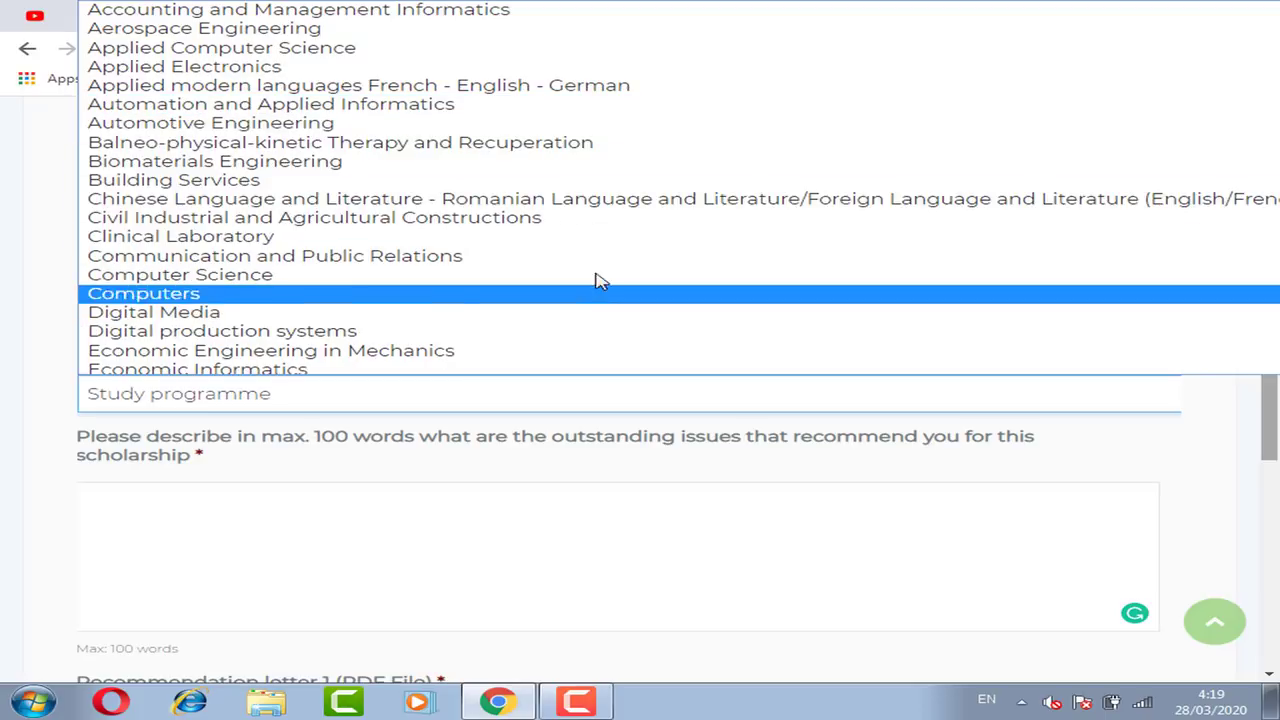
pyautogui.press('Down')
pyautogui.press('Down')
pyautogui.press('Down')
pyautogui.press('Down')
pyautogui.press('Down')
pyautogui.press('Down')
pyautogui.press('Down')
pyautogui.press('Down')
pyautogui.press('Down')
pyautogui.press('Down')
pyautogui.press('Down')
pyautogui.press('Down')
pyautogui.press('Down')
pyautogui.press('Down')
pyautogui.press('Down')
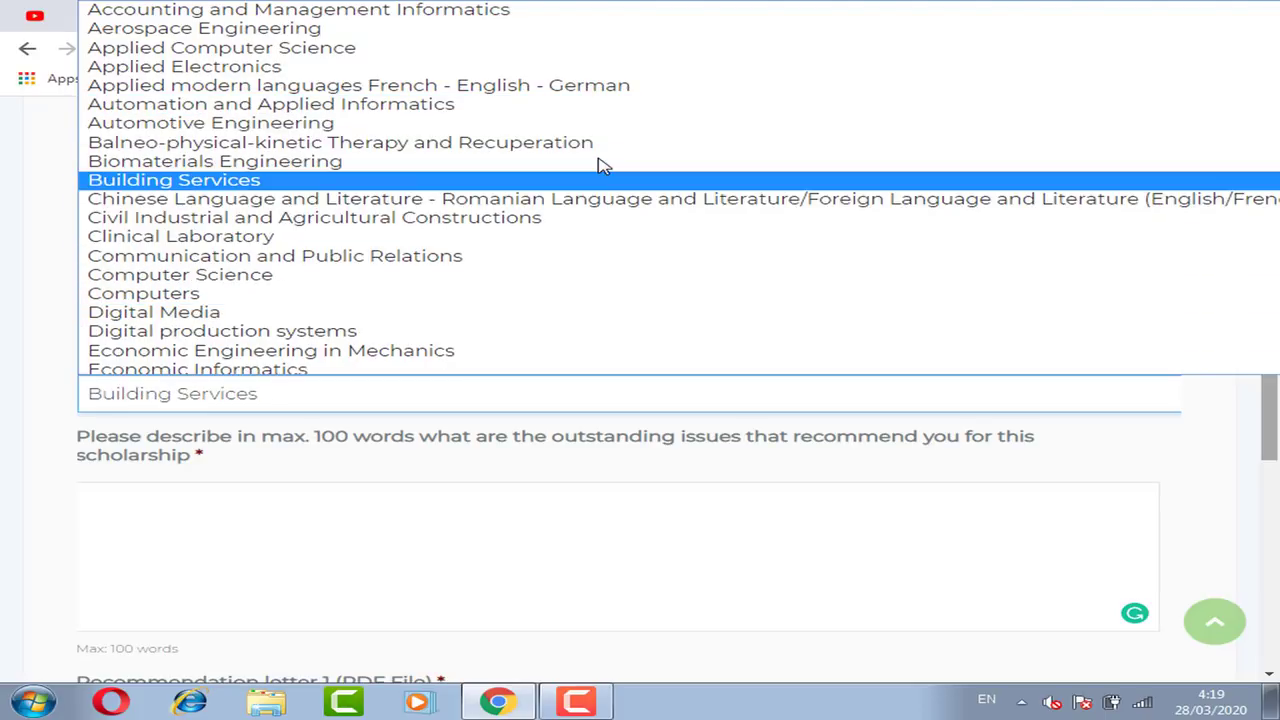
pyautogui.press('Down')
pyautogui.press('Down')
pyautogui.press('Down')
pyautogui.press('Down')
pyautogui.press('Down')
pyautogui.press('Down')
pyautogui.press('Down')
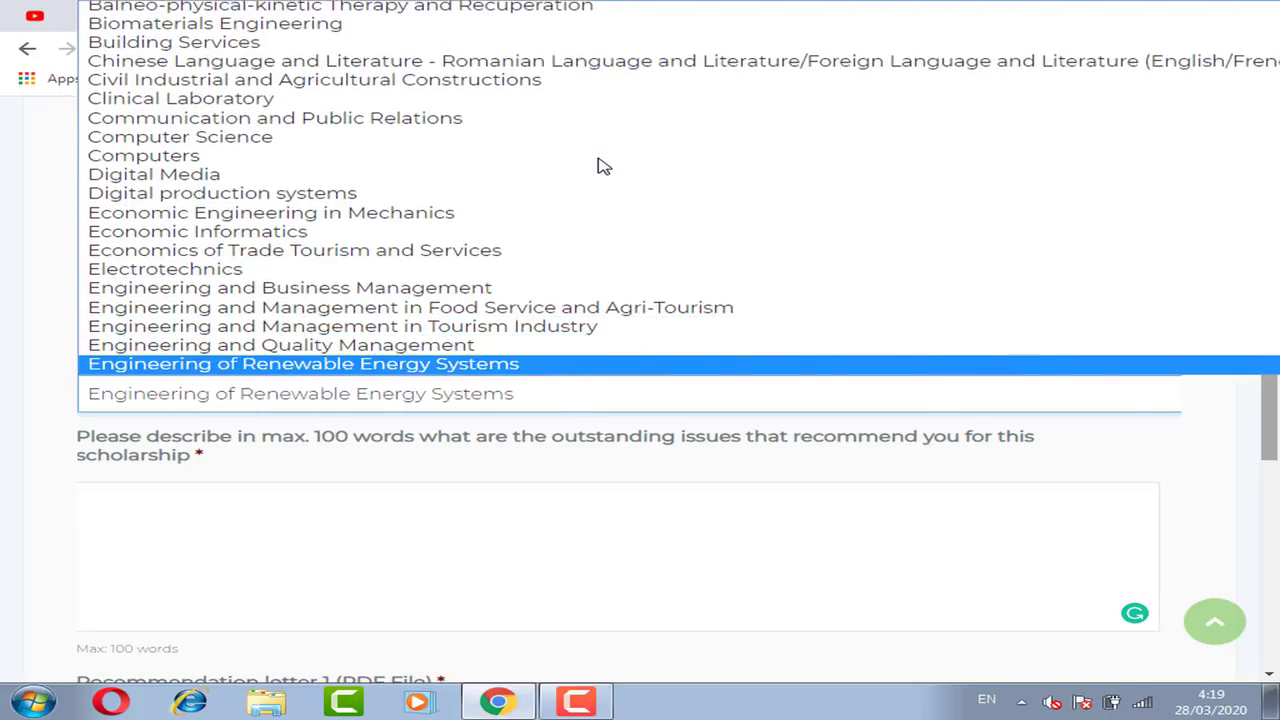
pyautogui.press('Down')
pyautogui.press('Down')
pyautogui.press('Down')
pyautogui.press('Down')
pyautogui.press('Down')
pyautogui.press('Down')
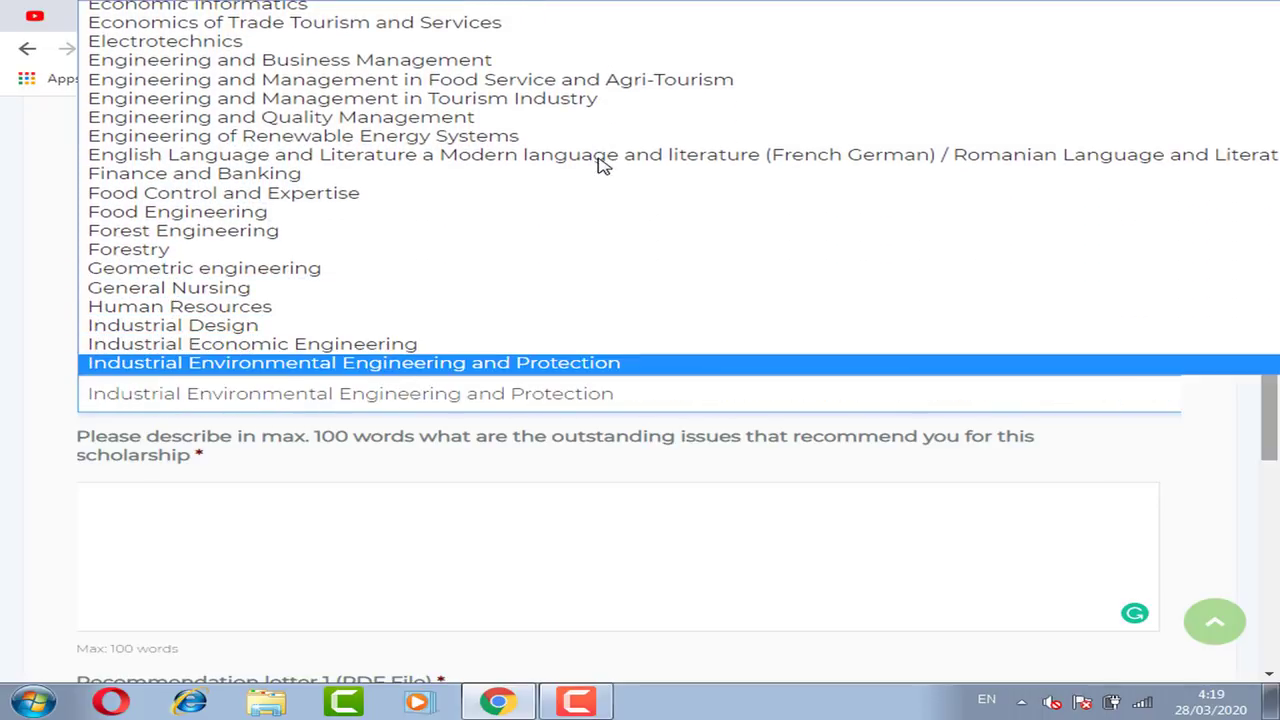
pyautogui.click(6, 280)
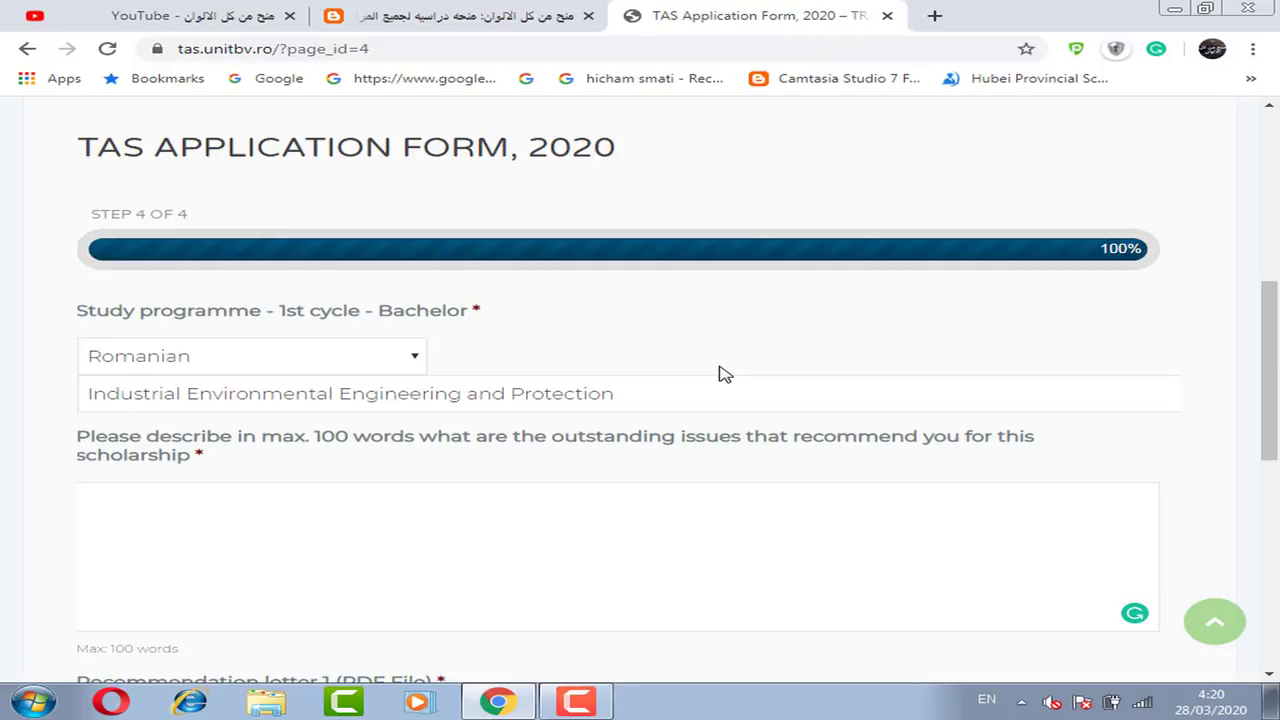
# - Set the language of instruction to English and look through its study programmes without choosing one
pyautogui.click(388, 360)
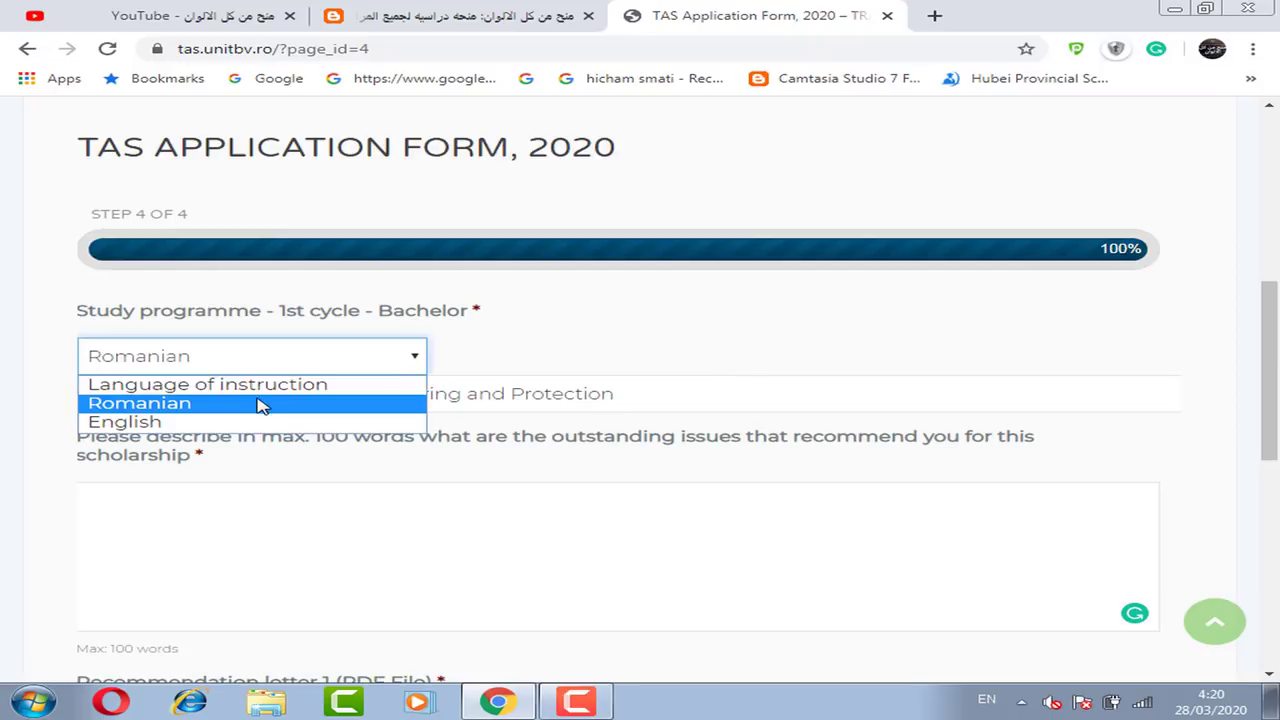
pyautogui.click(257, 421)
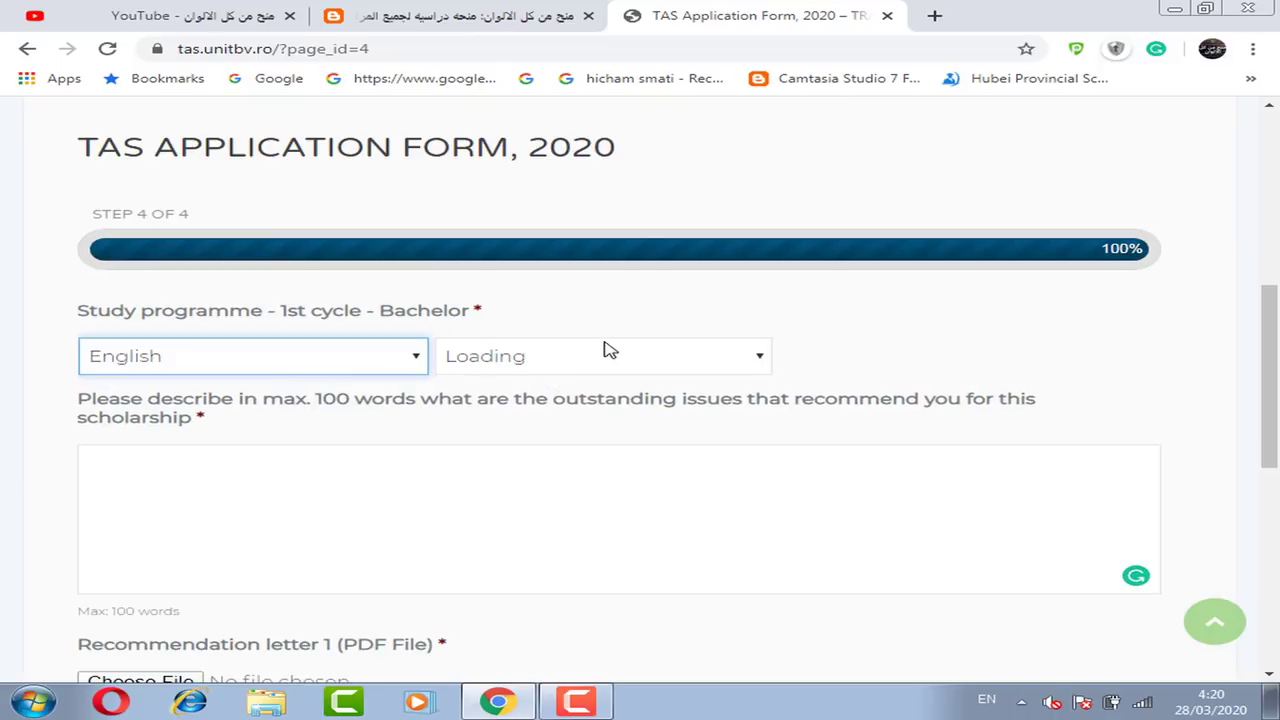
pyautogui.click(629, 356)
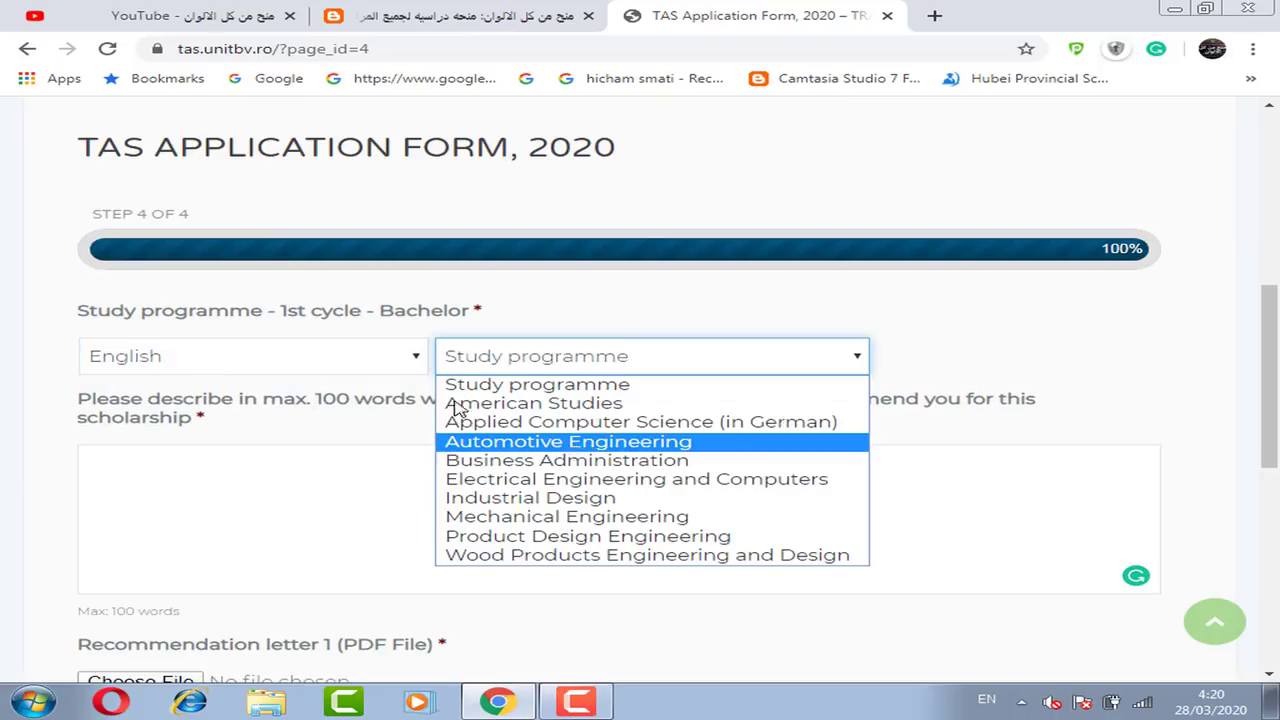
pyautogui.click(305, 400)
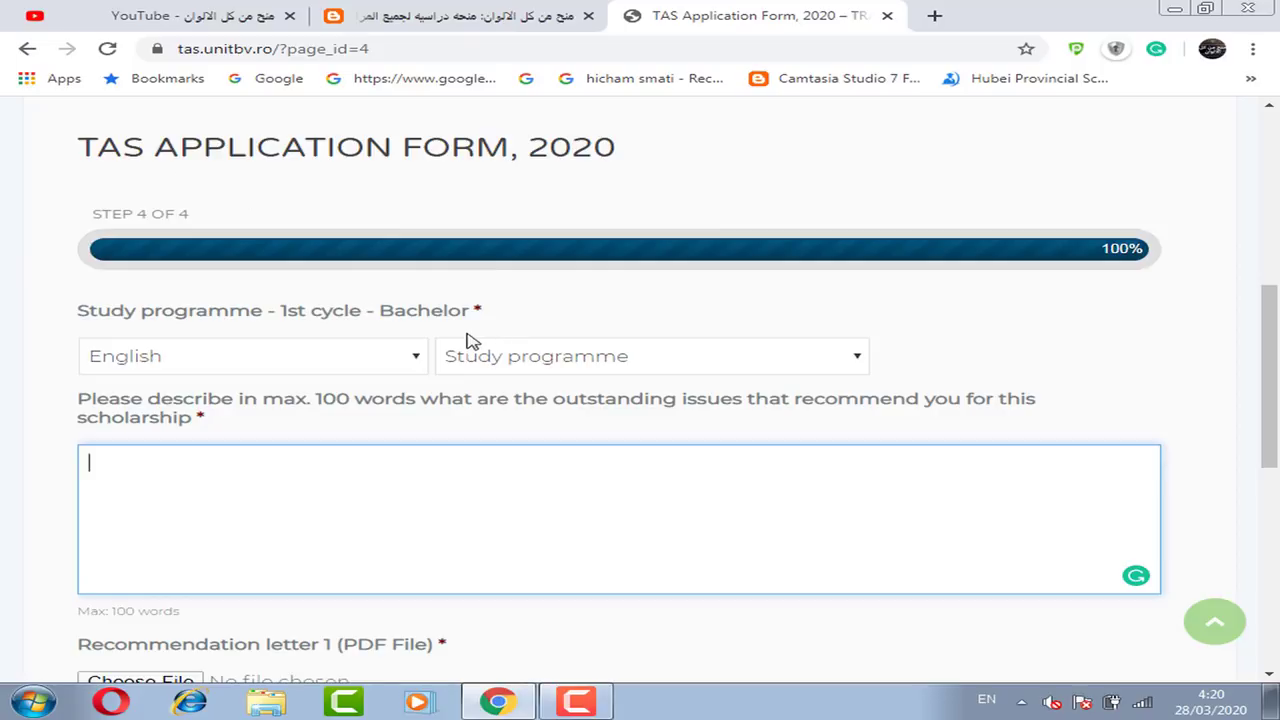
# - Examine the 100-word scholarship motivation text field and the file upload for recommendation letter 1
pyautogui.click(577, 421)
pyautogui.click(603, 446)
pyautogui.scroll(-2, 1275, 445)
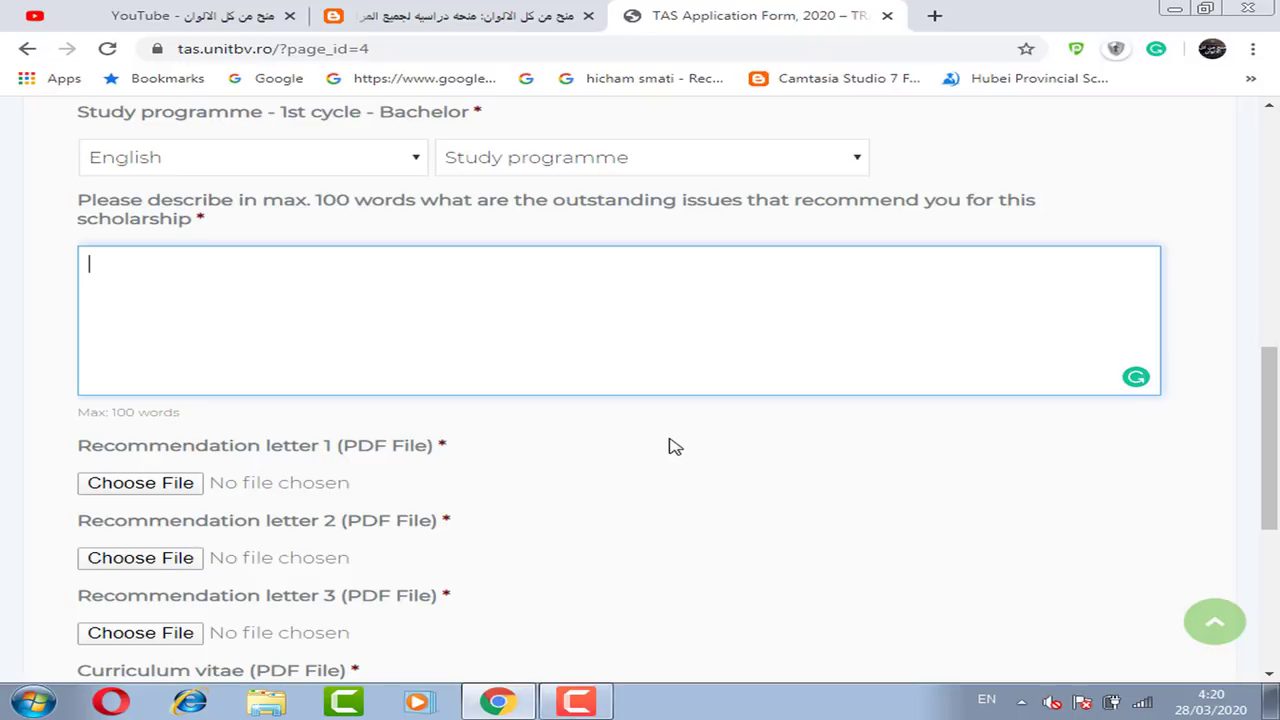
pyautogui.click(553, 451)
pyautogui.click(556, 453)
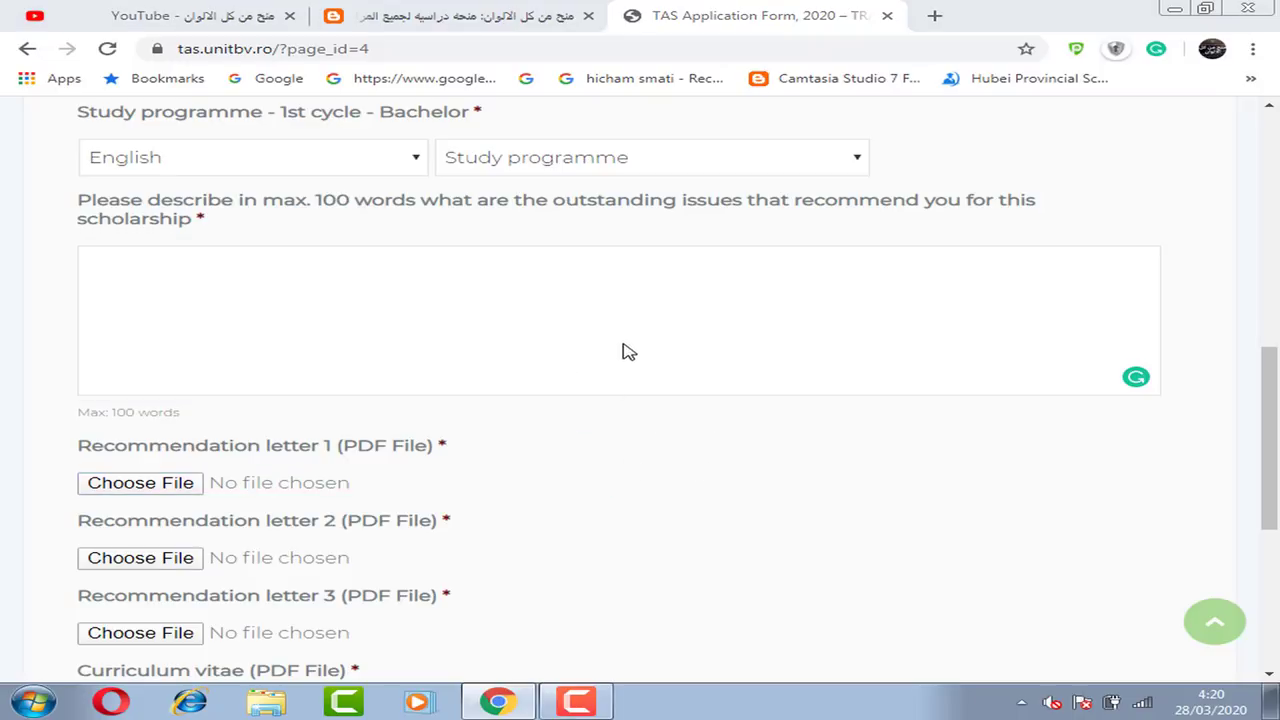
pyautogui.click(1260, 10)
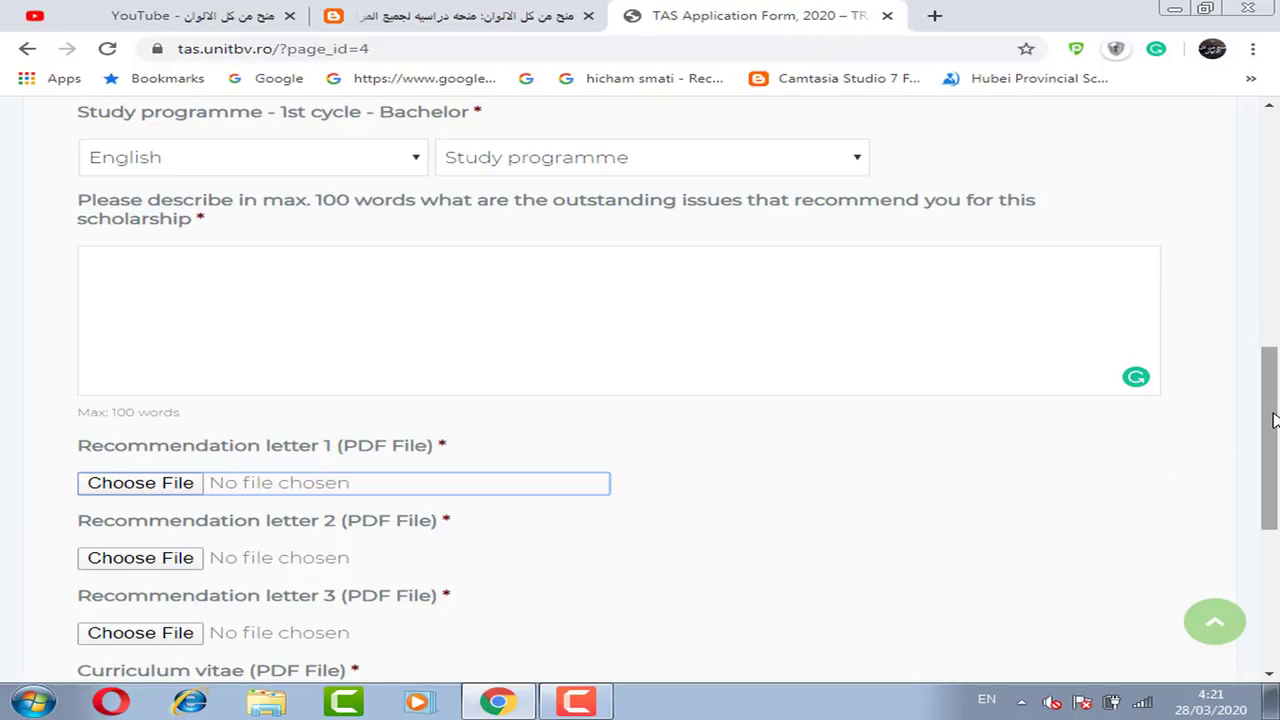
# - Review the upload fields for the three recommendation letters, curriculum vitae and motivation letter, through to the end of the form
pyautogui.moveTo(1271, 440); pyautogui.dragTo(1163, 471)
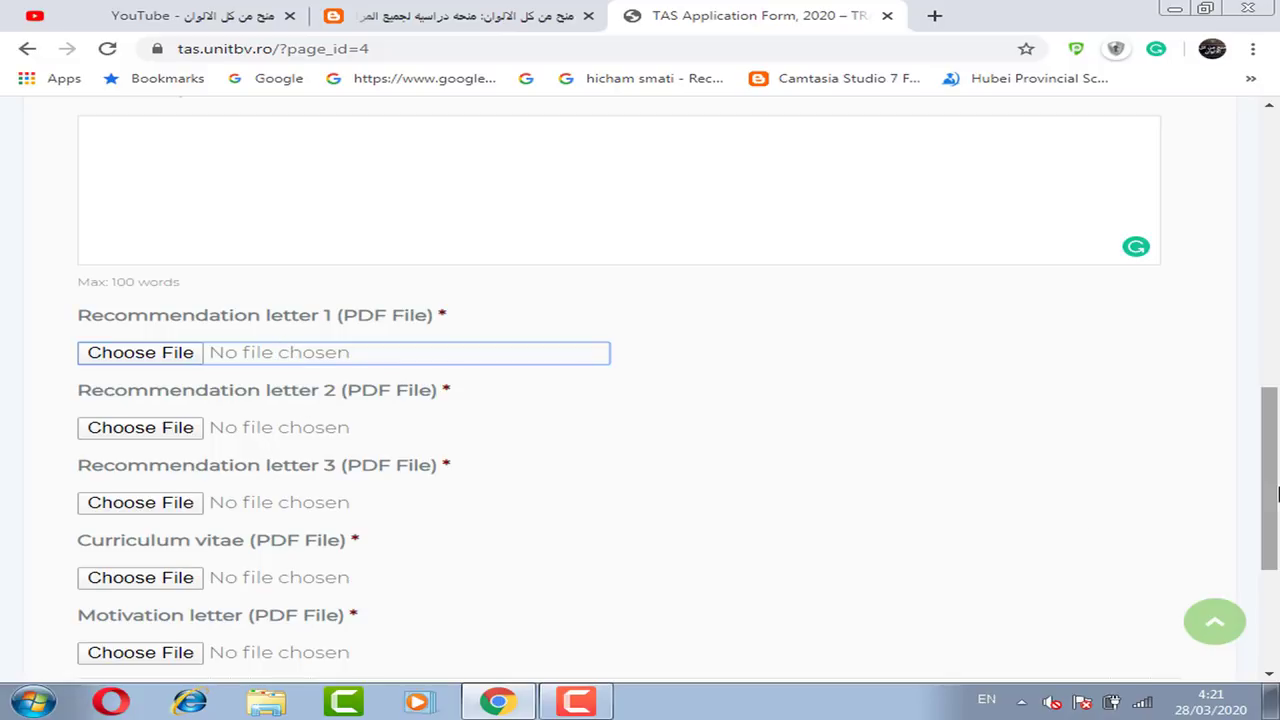
pyautogui.scroll(-1, 383, 608)
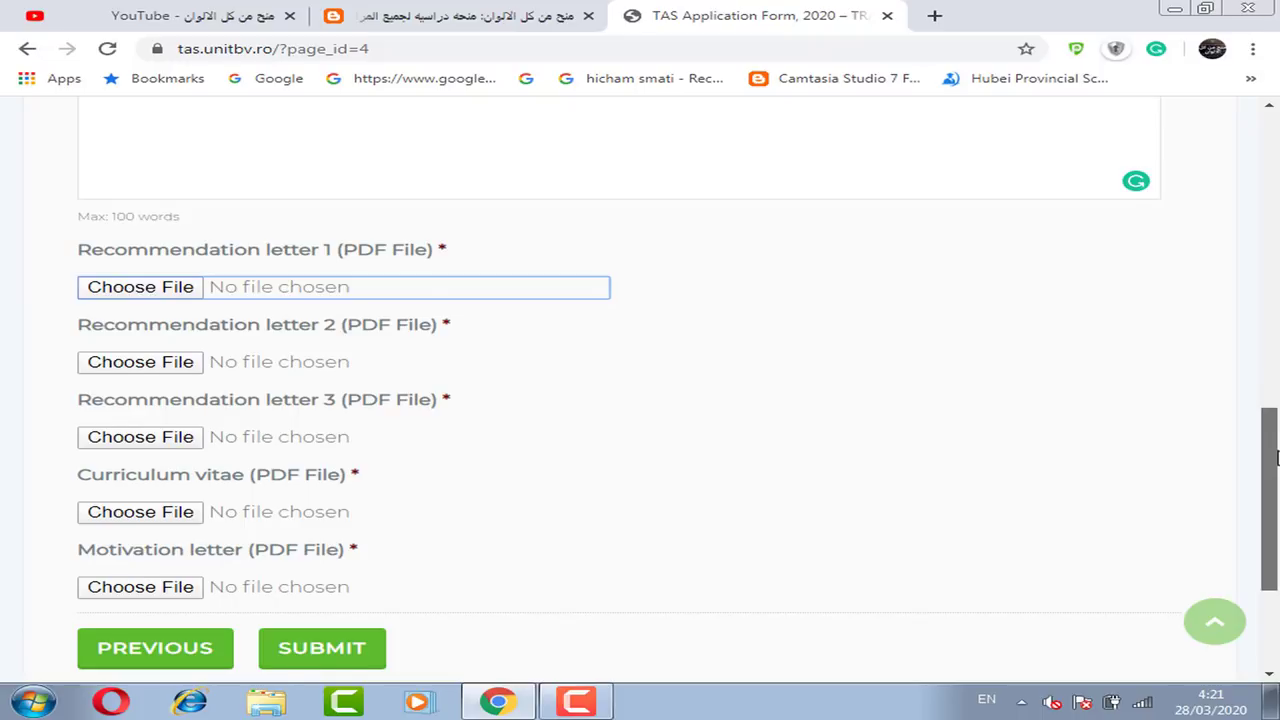
pyautogui.moveTo(1273, 458); pyautogui.dragTo(1273, 462)
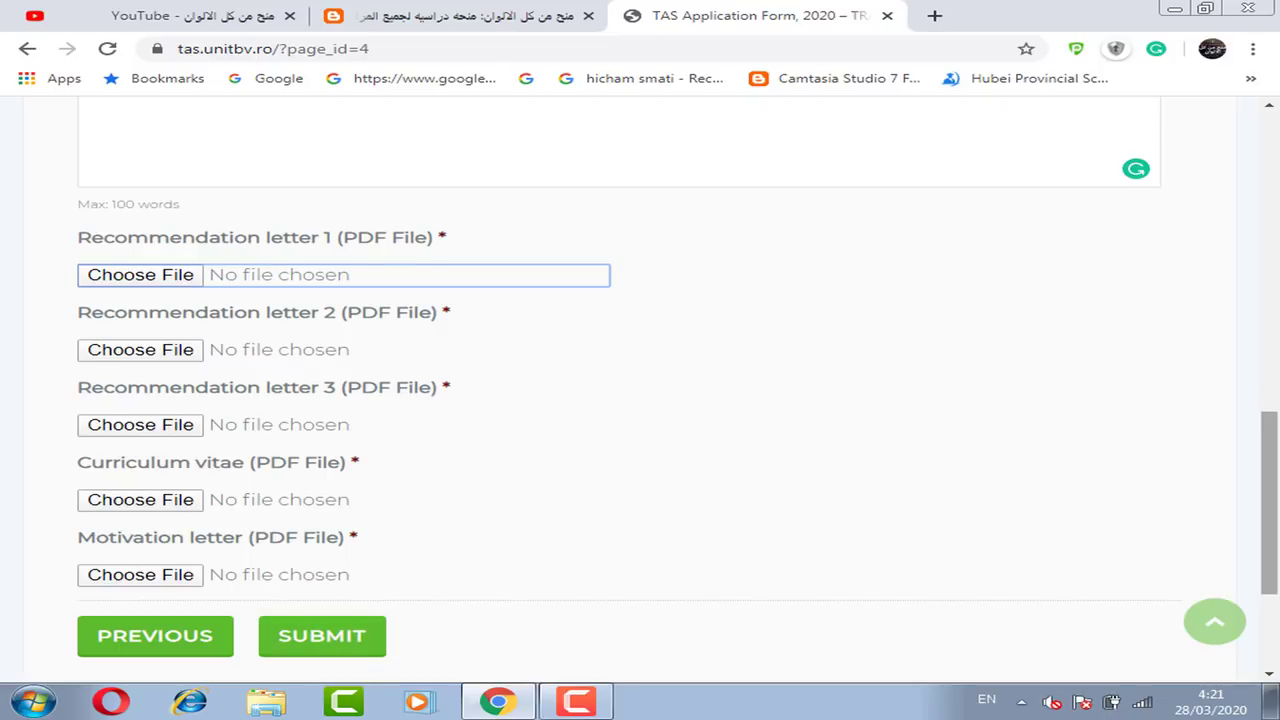
pyautogui.scroll(-1, 840, 583)
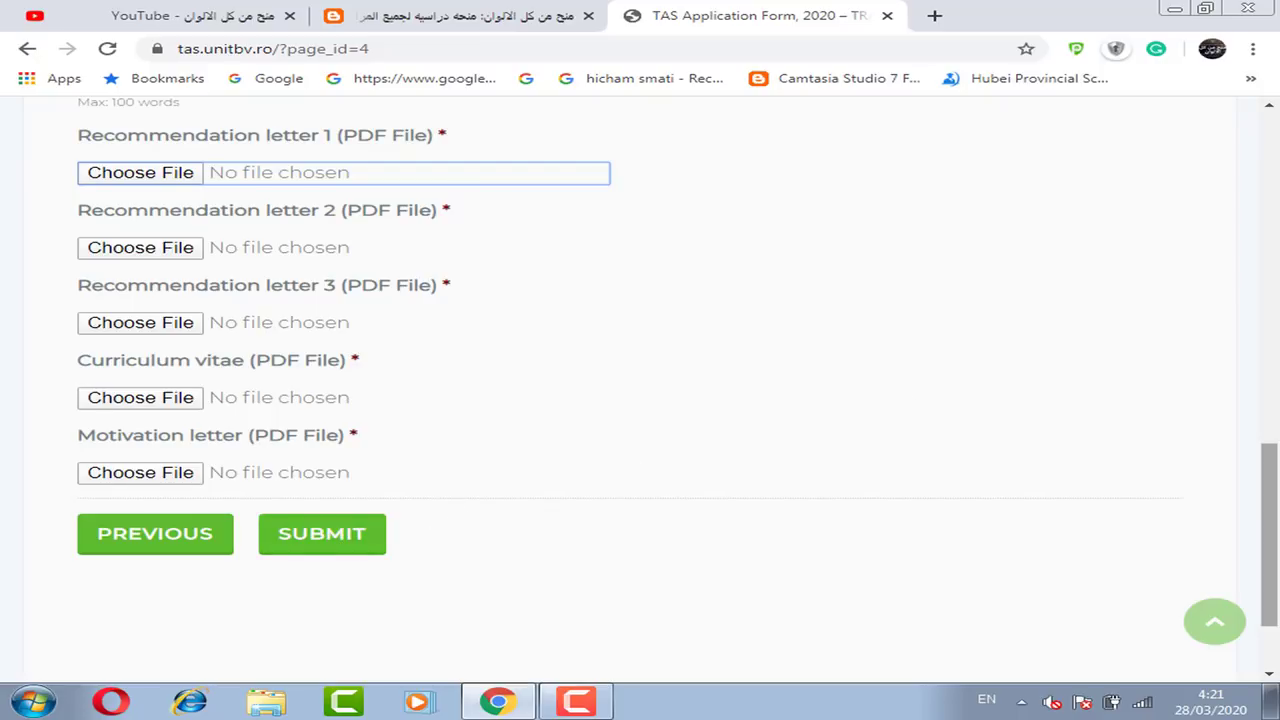
pyautogui.moveTo(1273, 465); pyautogui.dragTo(1276, 228)
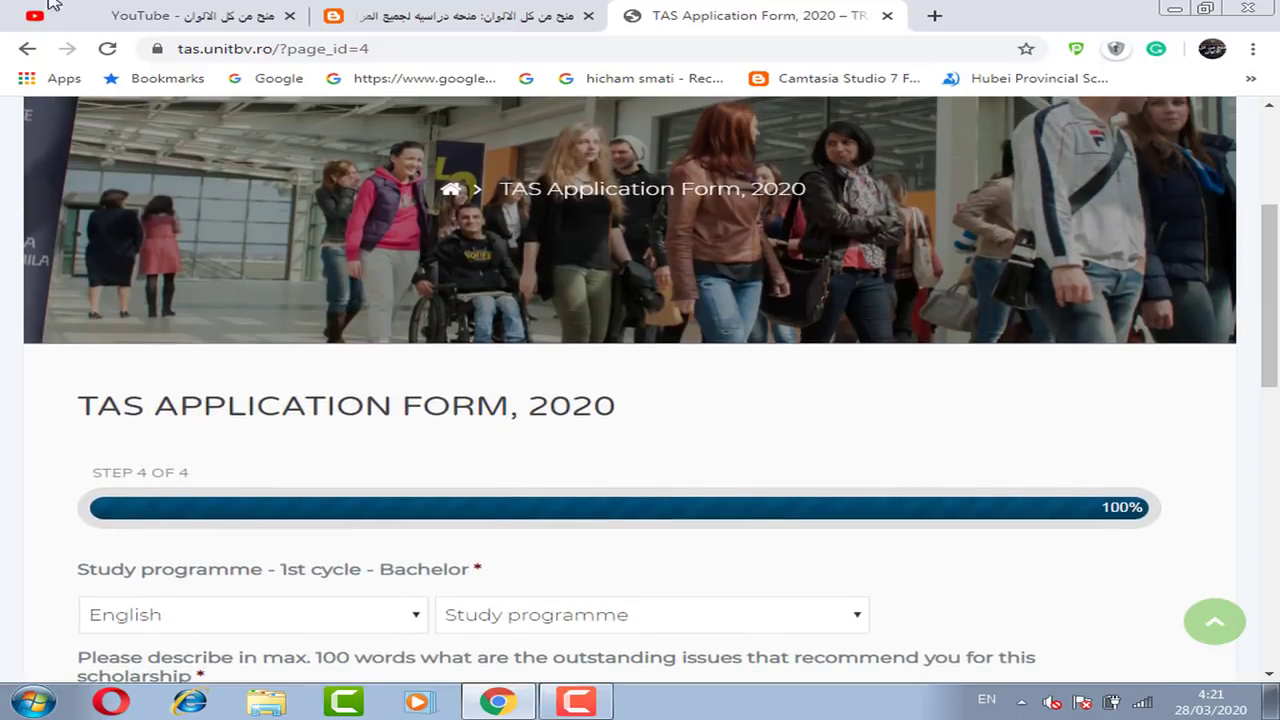
# - Return to the scholarship blog post and review the funding section, highlighting part of the tuition fees line
pyautogui.click(420, 10)
pyautogui.scroll(9, 272, 330)
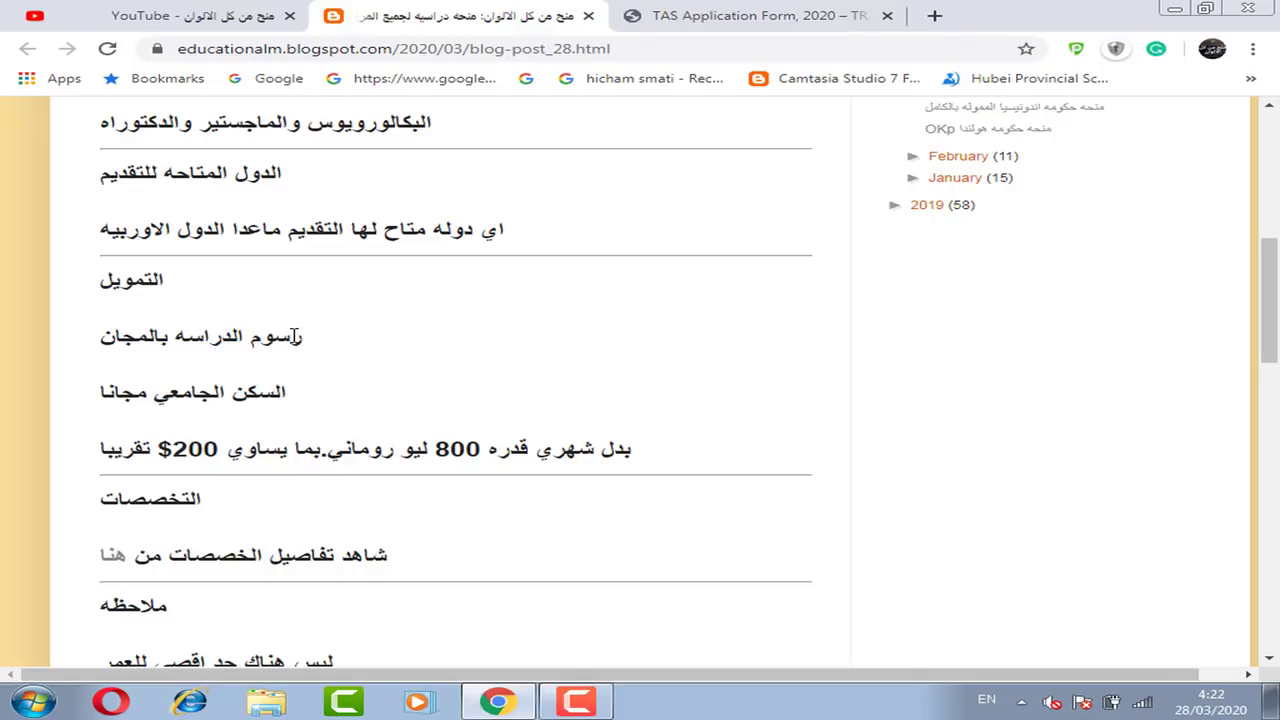
pyautogui.tripleClick(288, 388)
pyautogui.moveTo(274, 338); pyautogui.dragTo(220, 338)
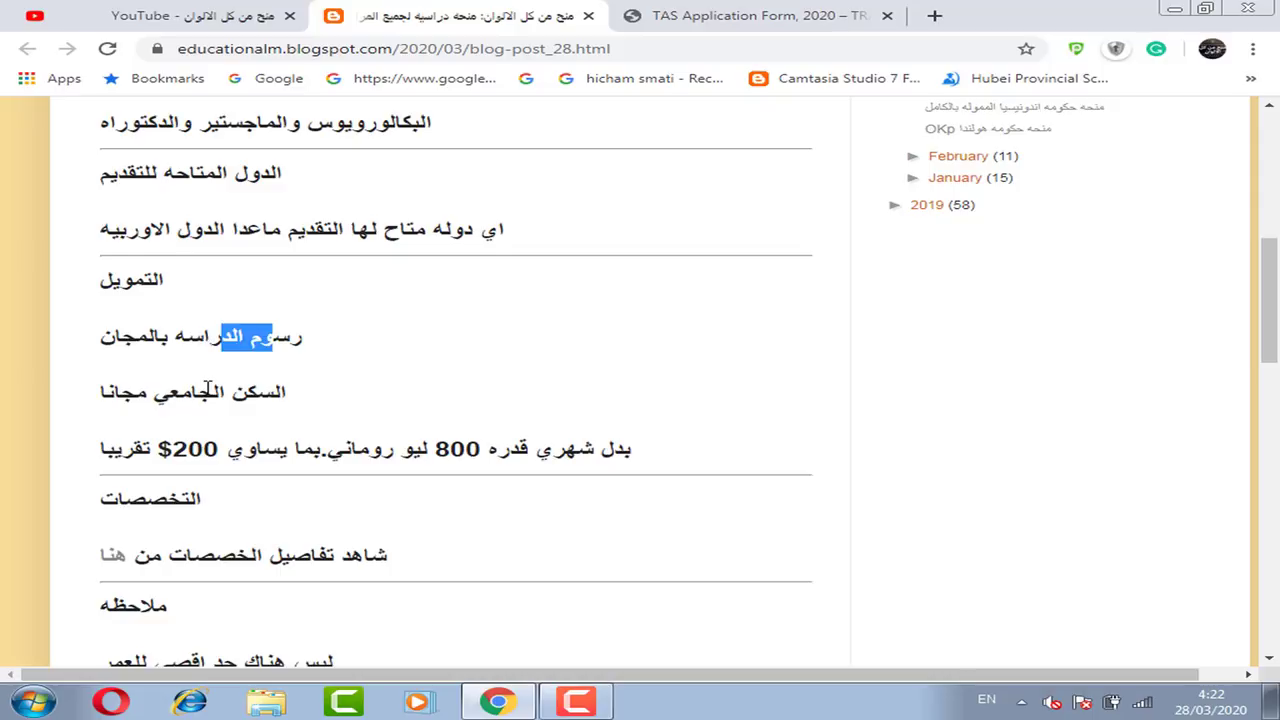
pyautogui.click(224, 386)
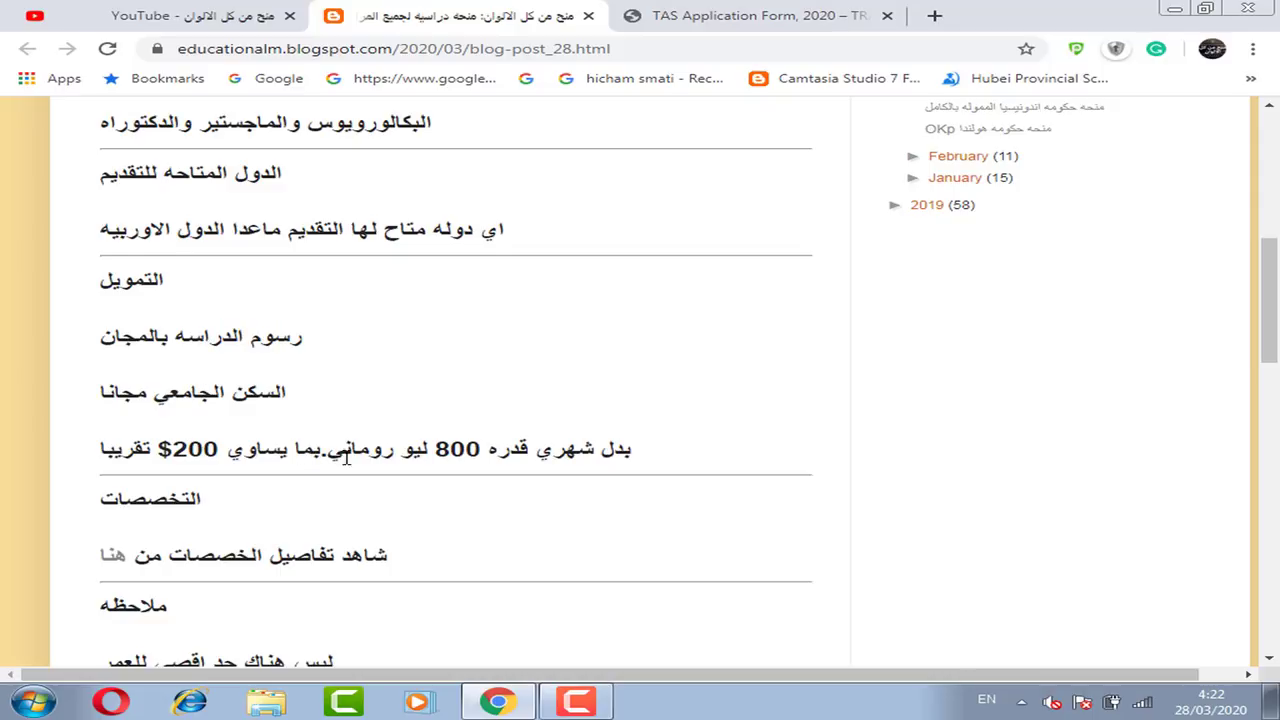